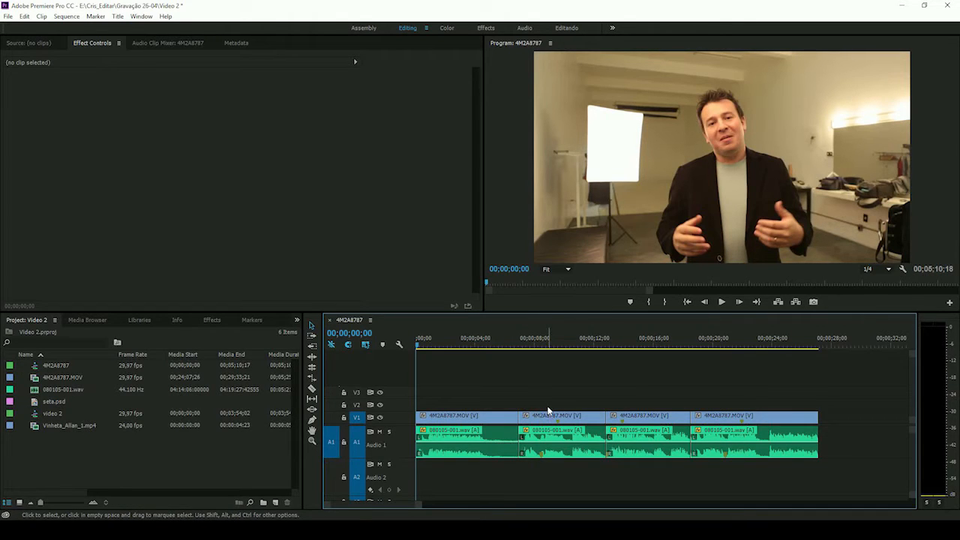
Step: Play back the four edited clips from the start of the sequence until just past the last one's end
alt+scroll(546, 409, down, 2)
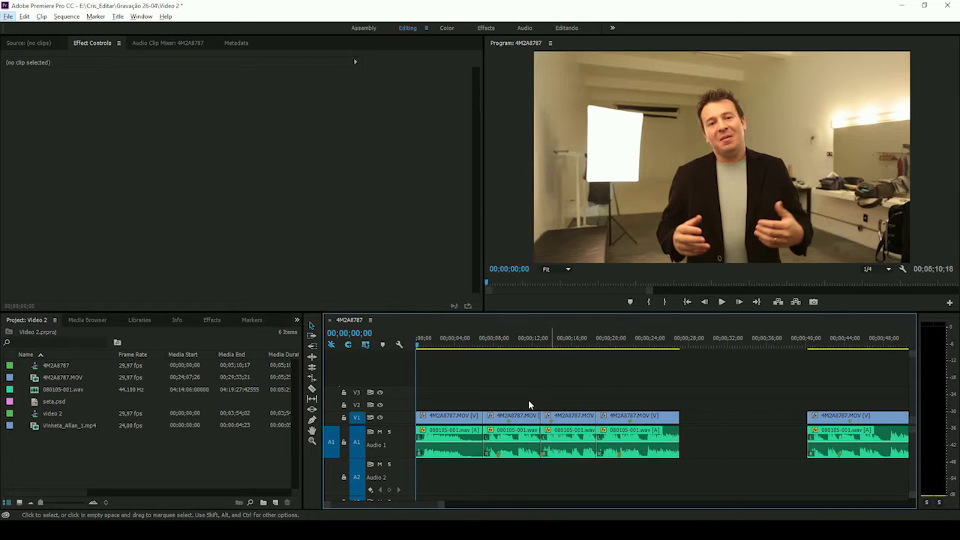
alt+scroll(504, 406, up, 2)
scroll(510, 393, up, 2)
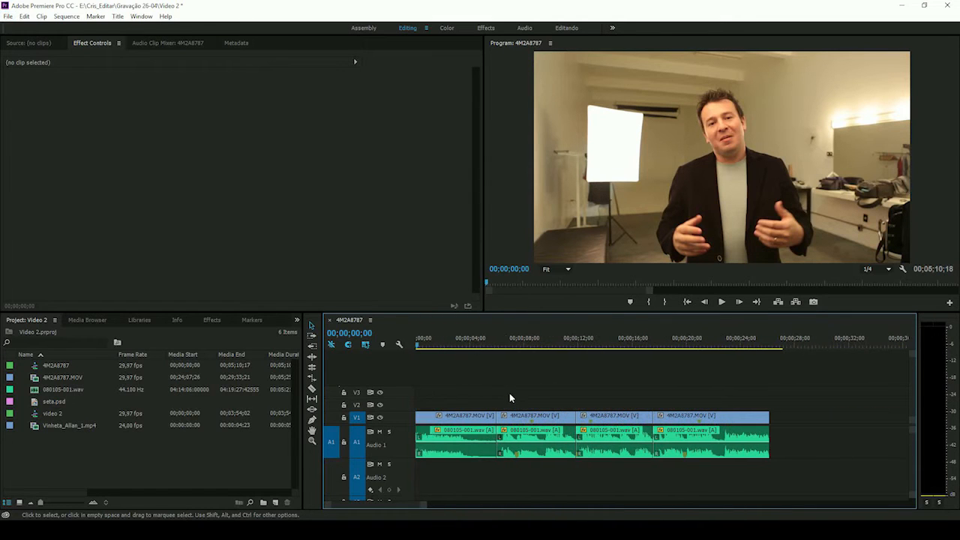
drag(462, 342, 416, 346)
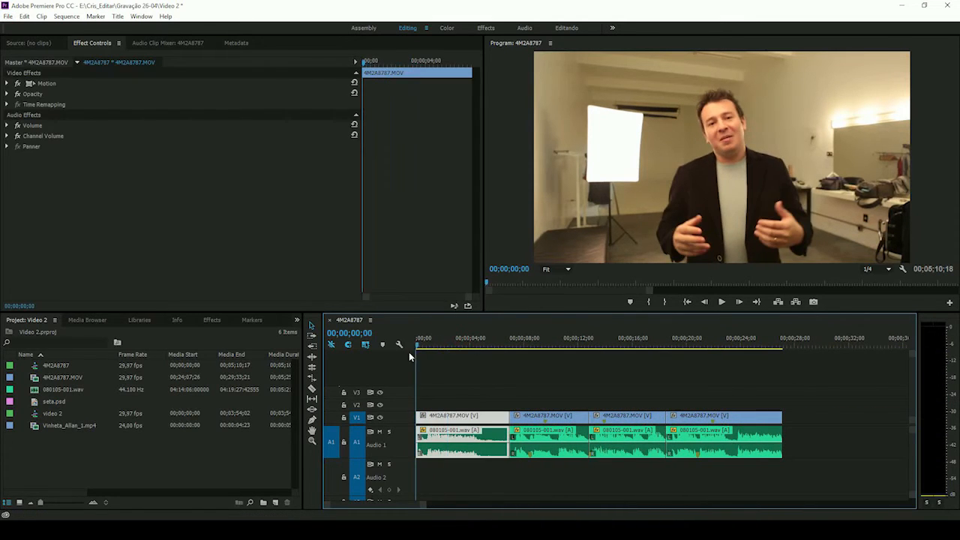
alt+scroll(474, 381, up, 3)
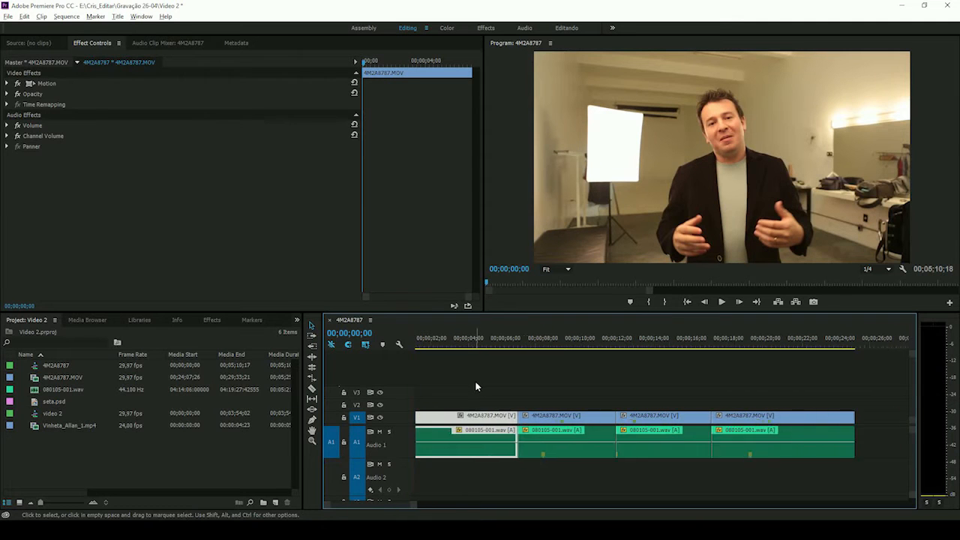
click(523, 379)
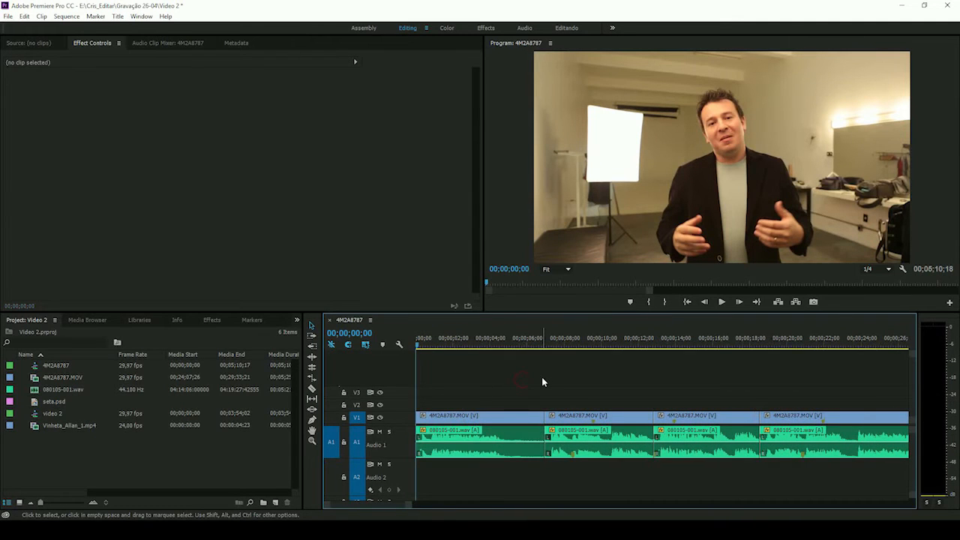
key(space)
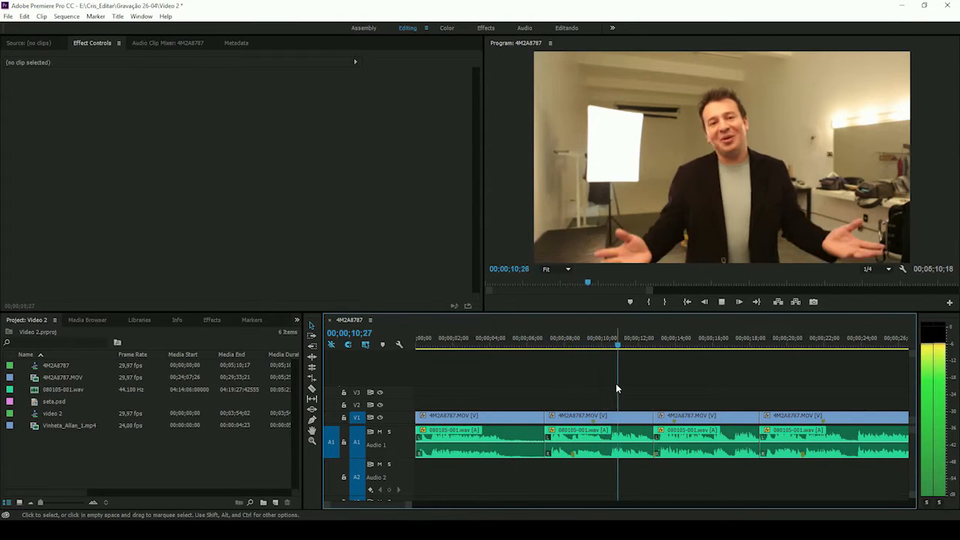
scroll(616, 384, down, 3)
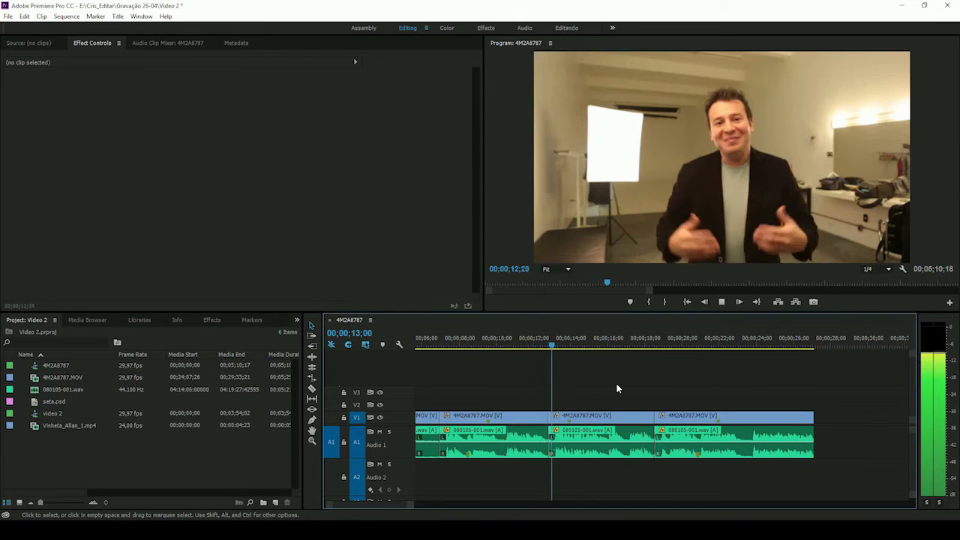
scroll(616, 382, down, 2)
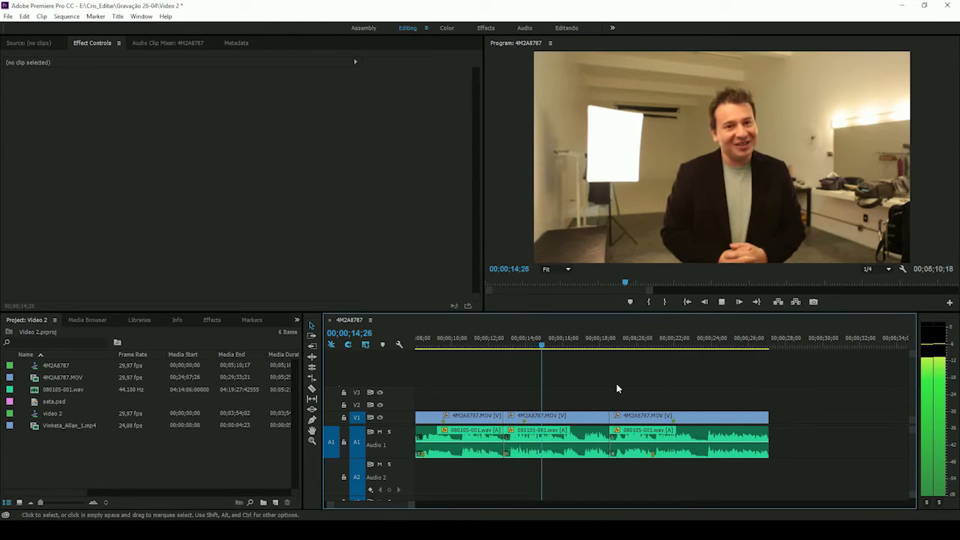
scroll(616, 383, down, 1)
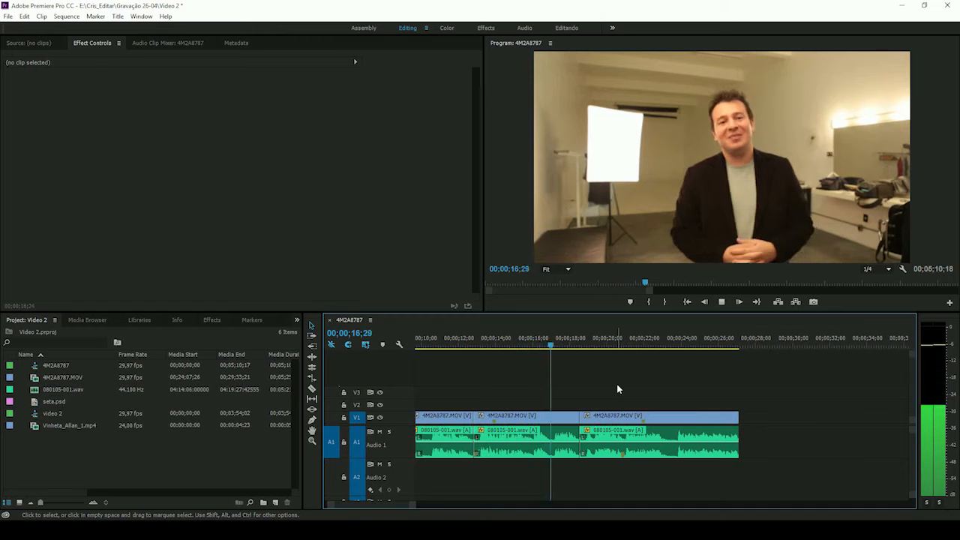
scroll(617, 384, down, 2)
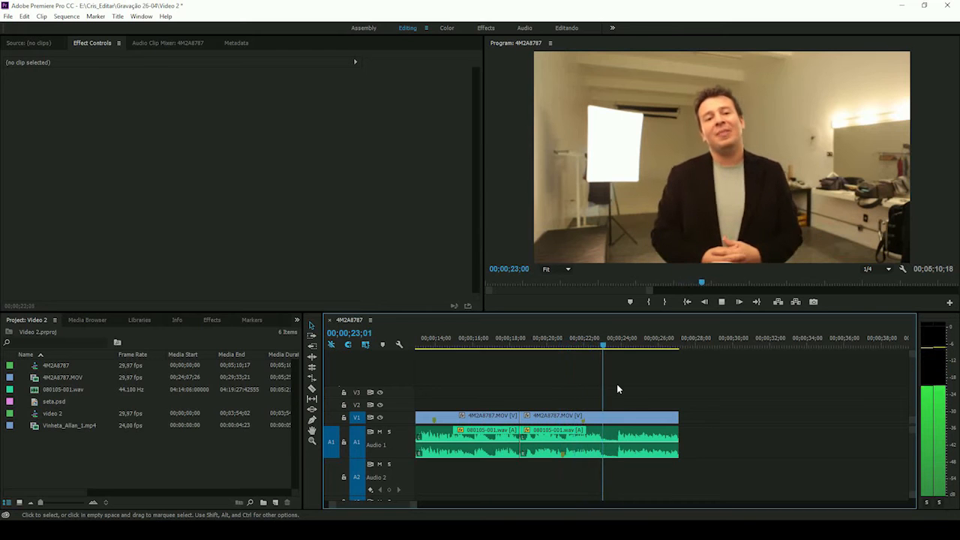
scroll(611, 387, down, 5)
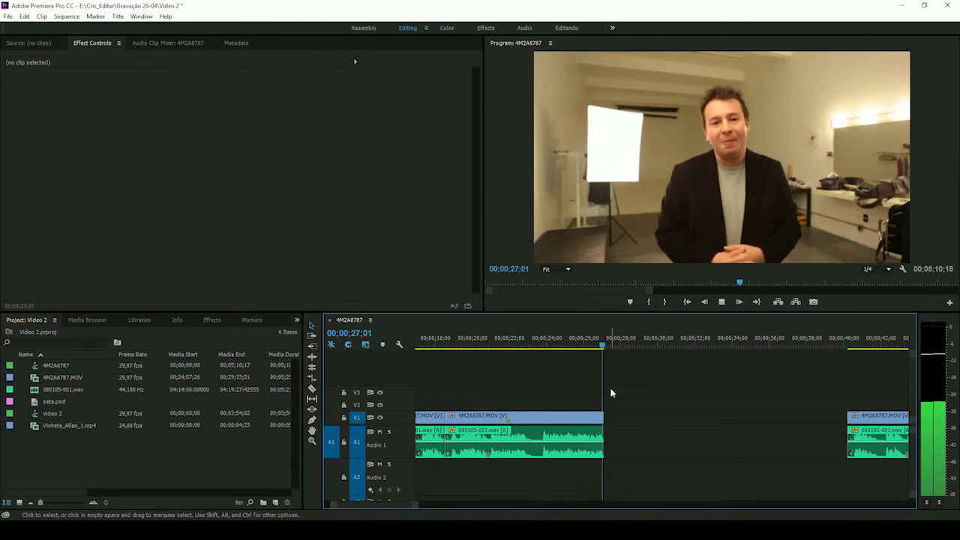
scroll(621, 394, down, 4)
scroll(622, 393, down, 2)
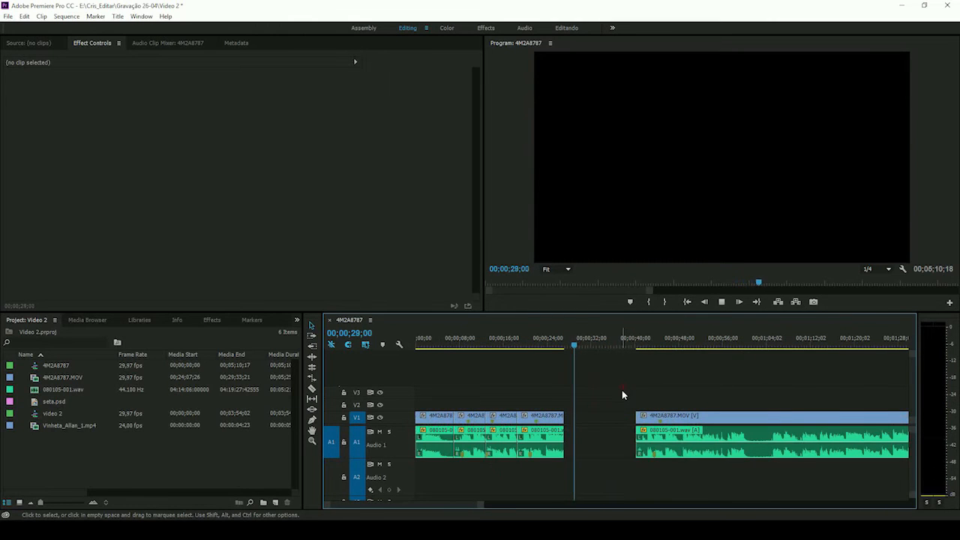
key(space)
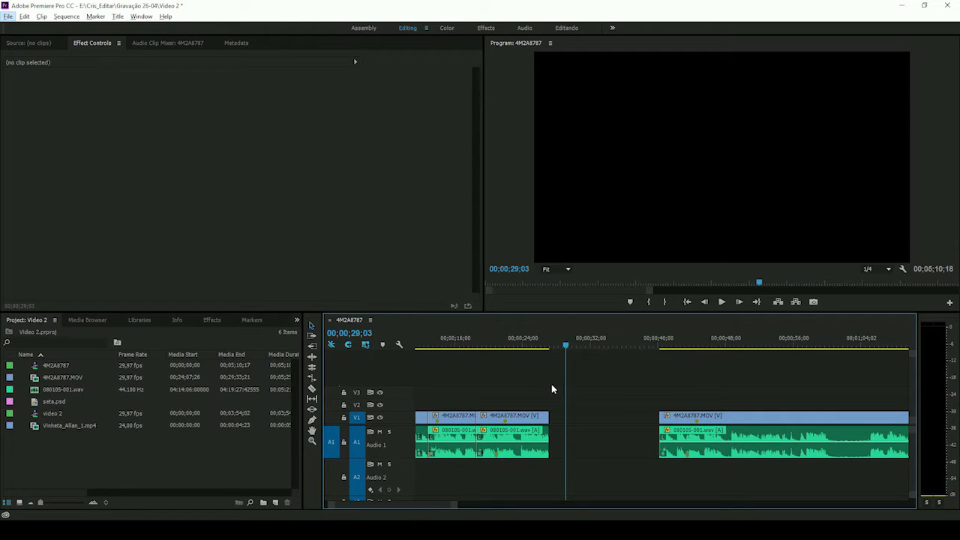
Step: Place the playhead at 00;00;40;06, the start of the uncut clip after the gap
drag(568, 343, 660, 350)
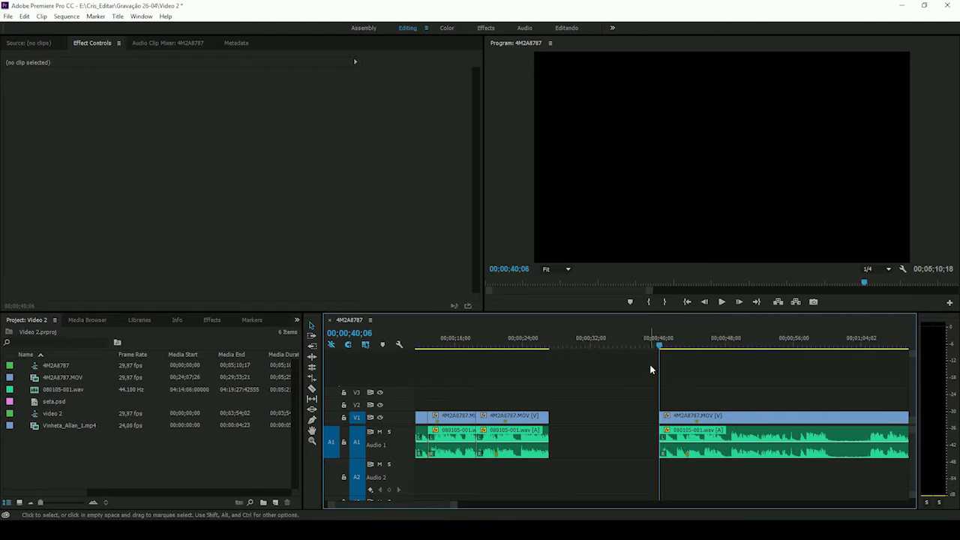
scroll(640, 364, down, 3)
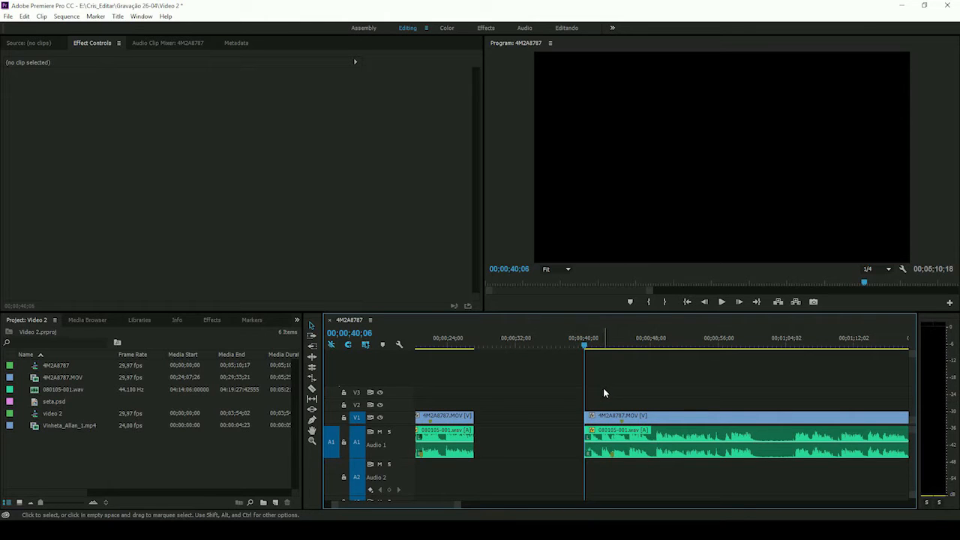
scroll(602, 393, down, 1)
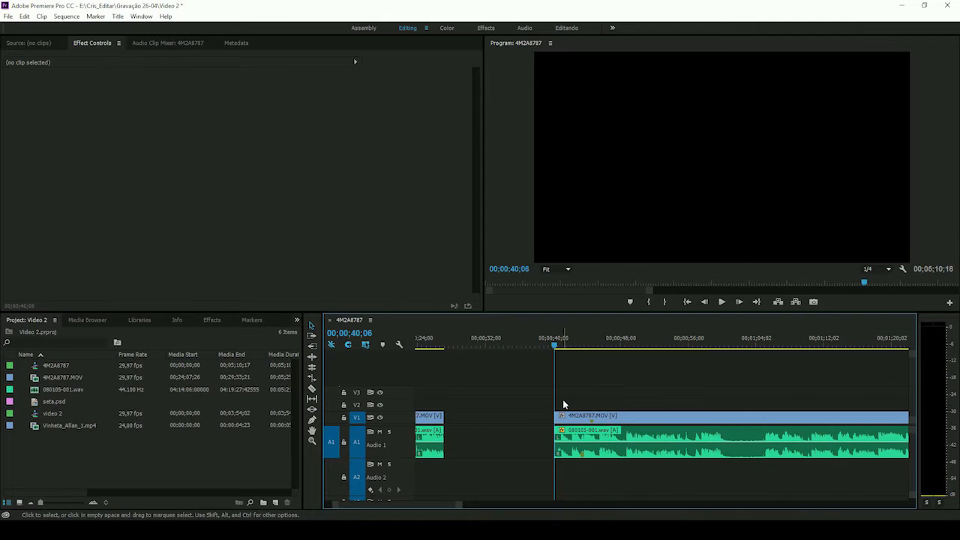
scroll(586, 396, down, 1)
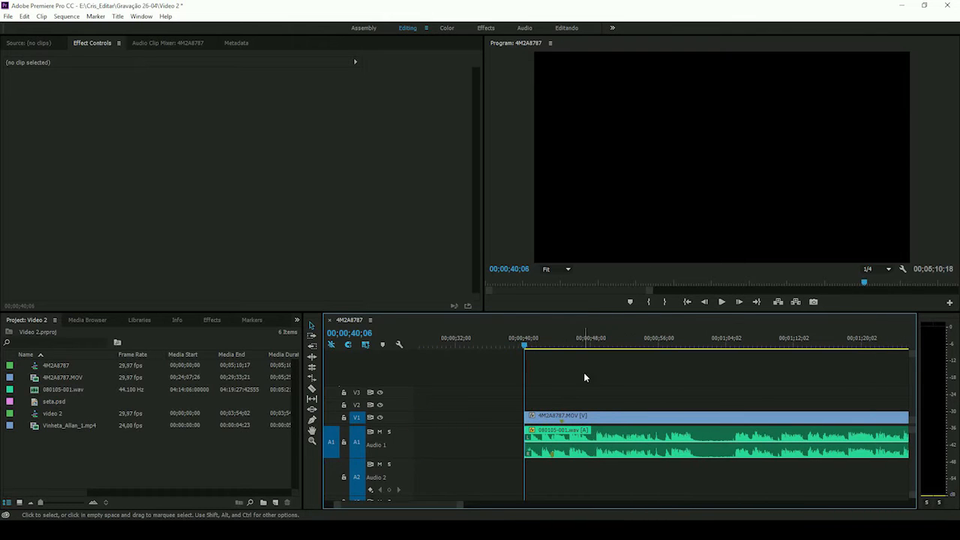
scroll(564, 416, up, 5)
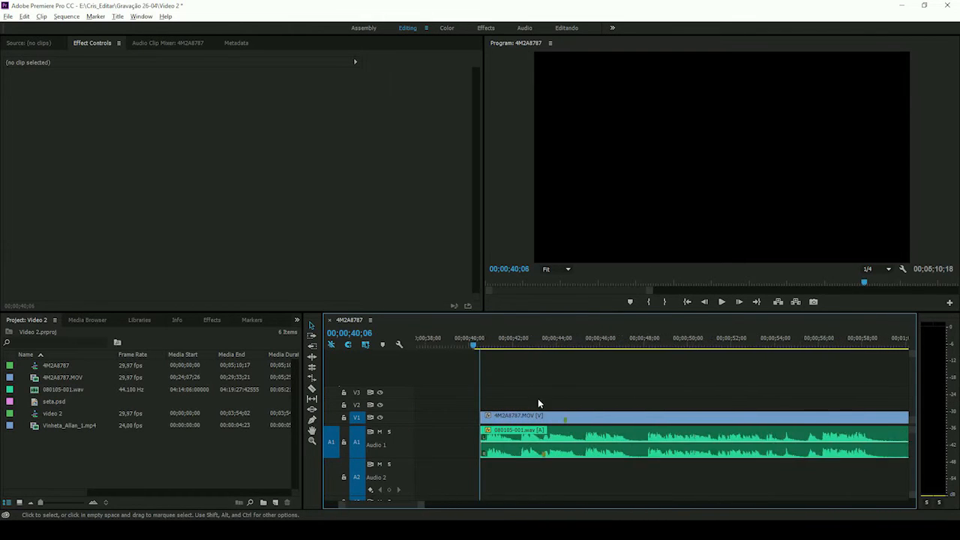
scroll(542, 386, up, 1)
scroll(543, 386, up, 1)
scroll(547, 389, up, 2)
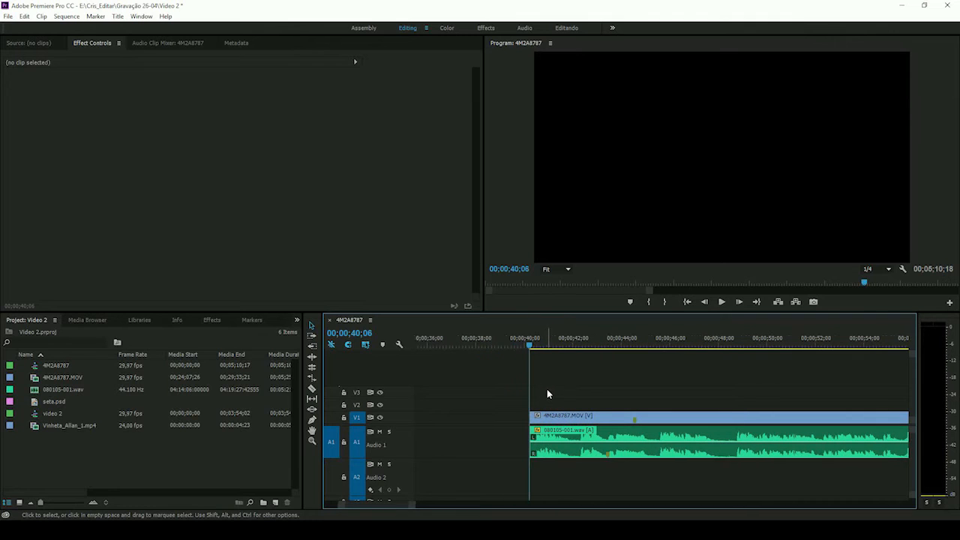
scroll(547, 388, down, 3)
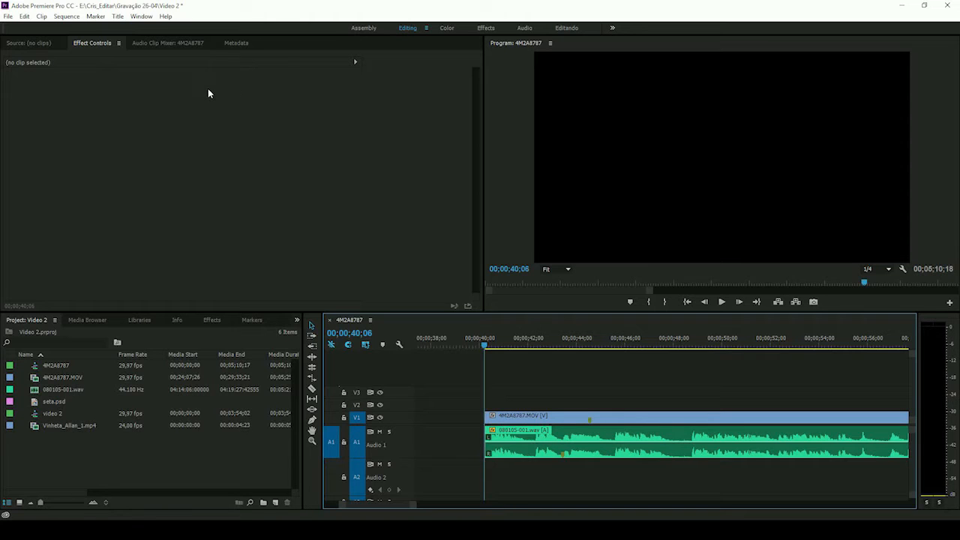
scroll(480, 390, up, 2)
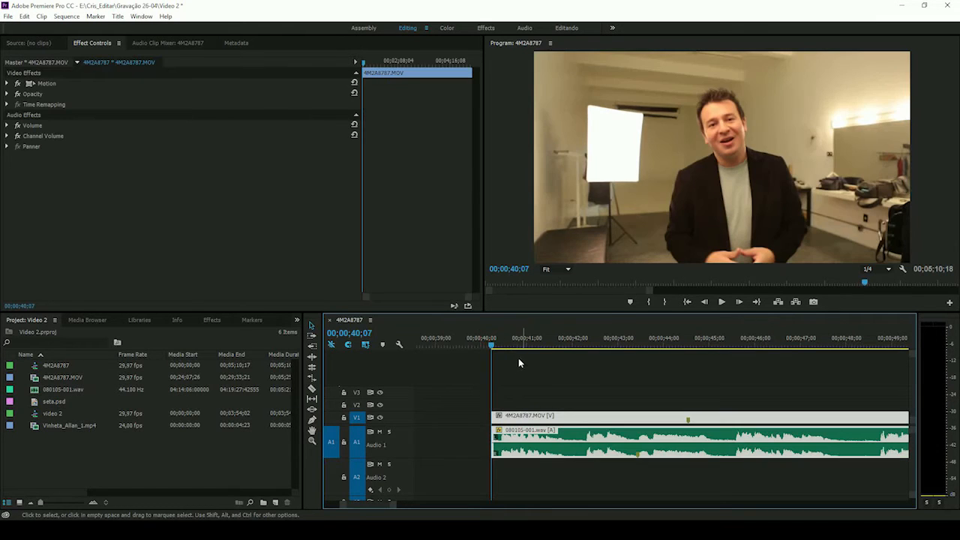
Step: Deselect the uncut clip and play it from its start to about 00;00;50
scroll(559, 375, down, 2)
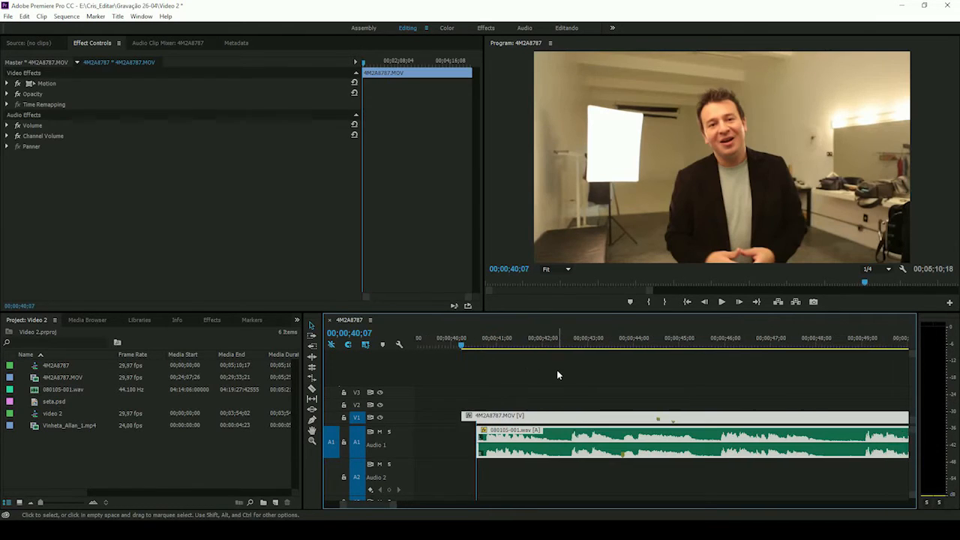
scroll(555, 375, down, 3)
scroll(582, 380, down, 1)
click(565, 380)
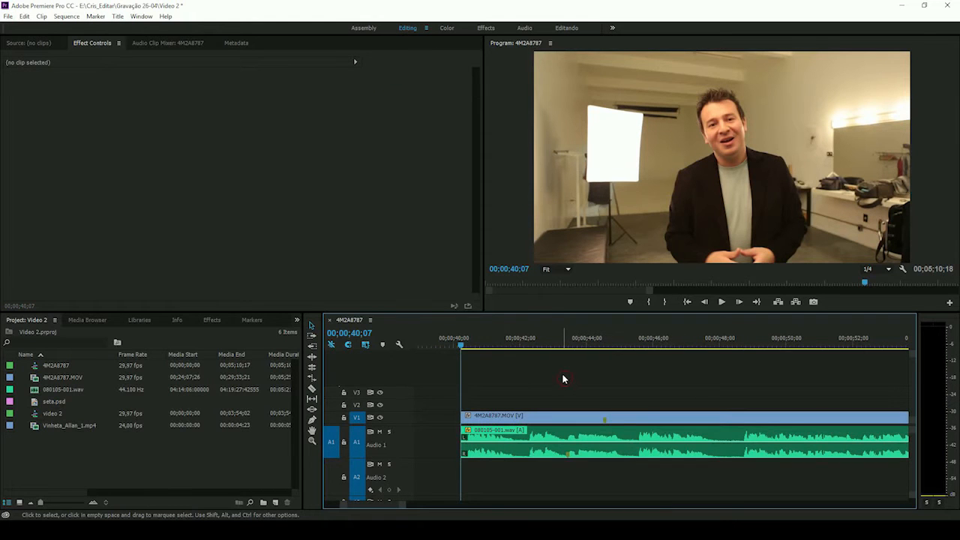
key(space)
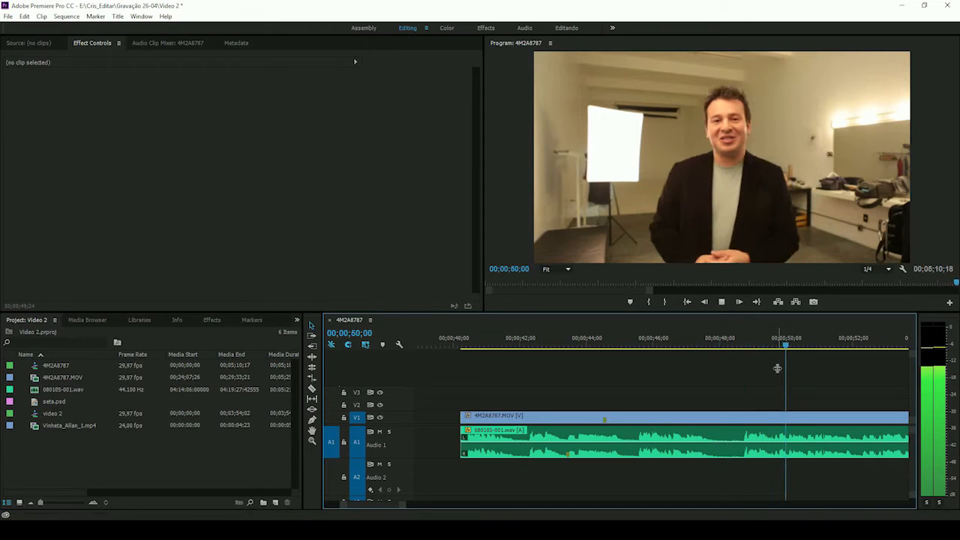
key(space)
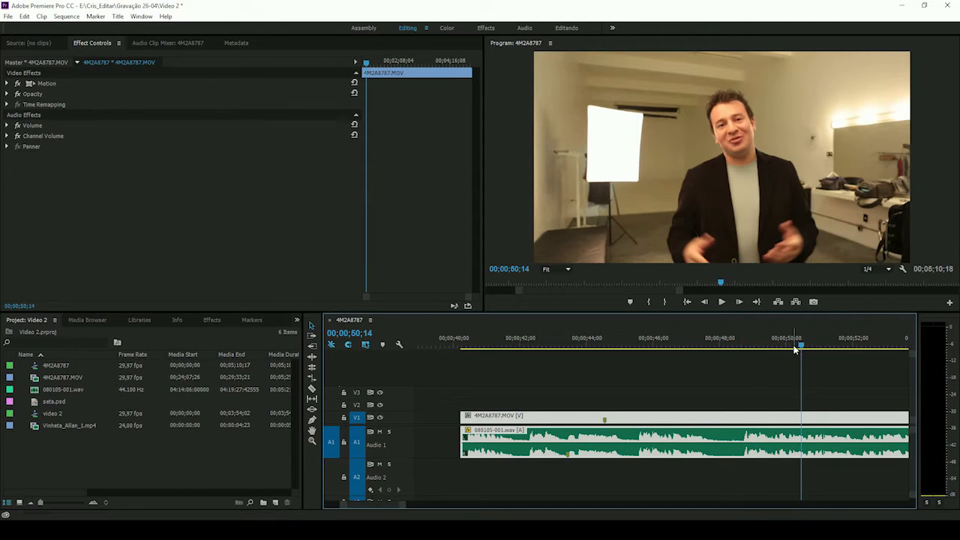
Step: Return the playhead to the start of the uncut clip and replay its first few seconds
drag(800, 346, 459, 378)
key(=)
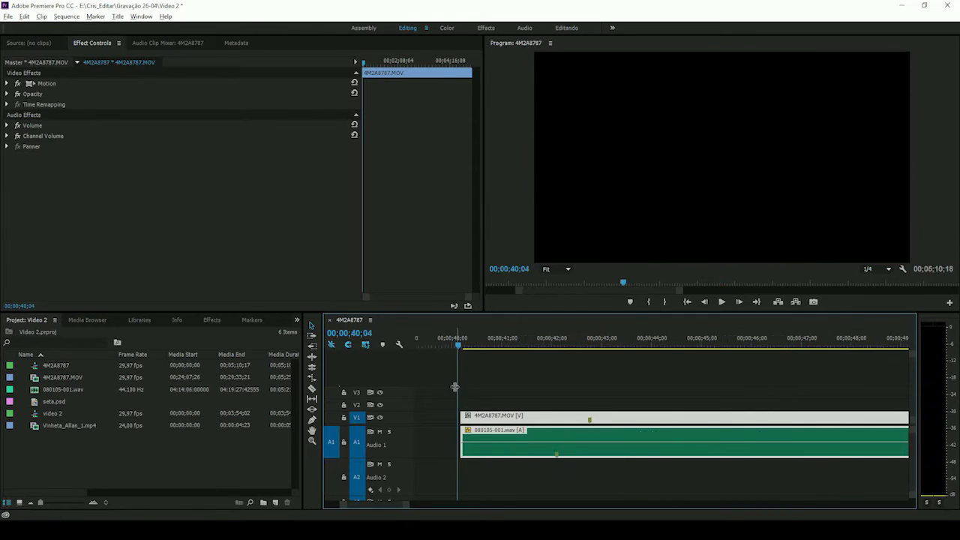
key(space)
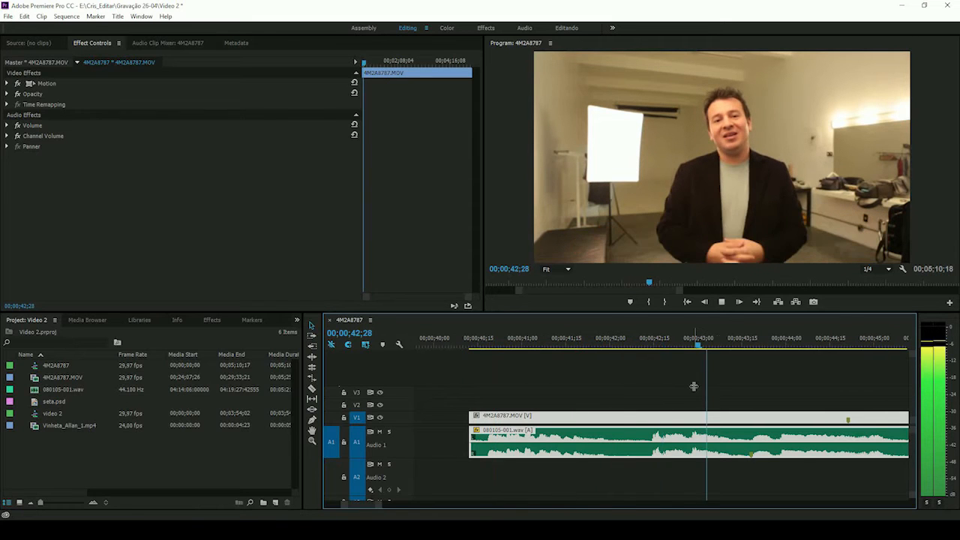
alt+scroll(694, 387, down, 2)
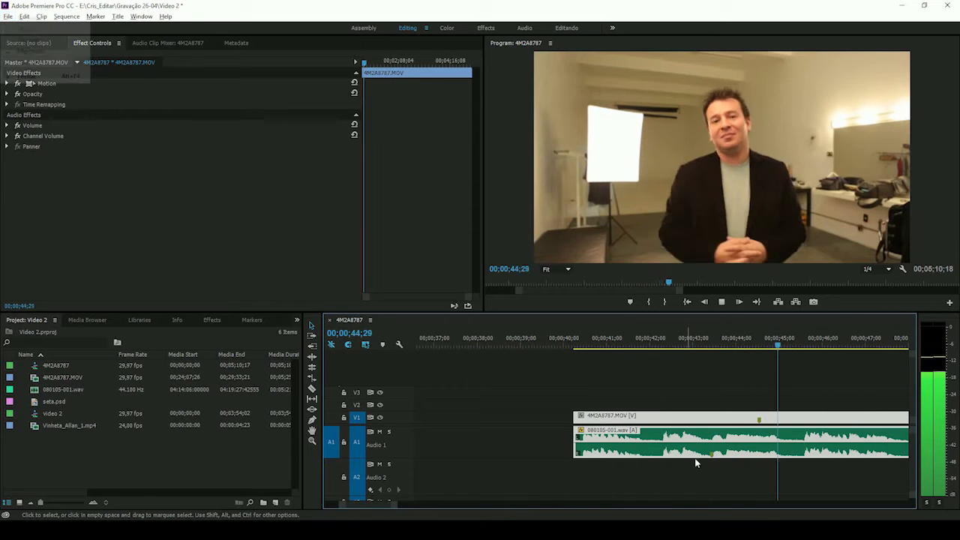
key(space)
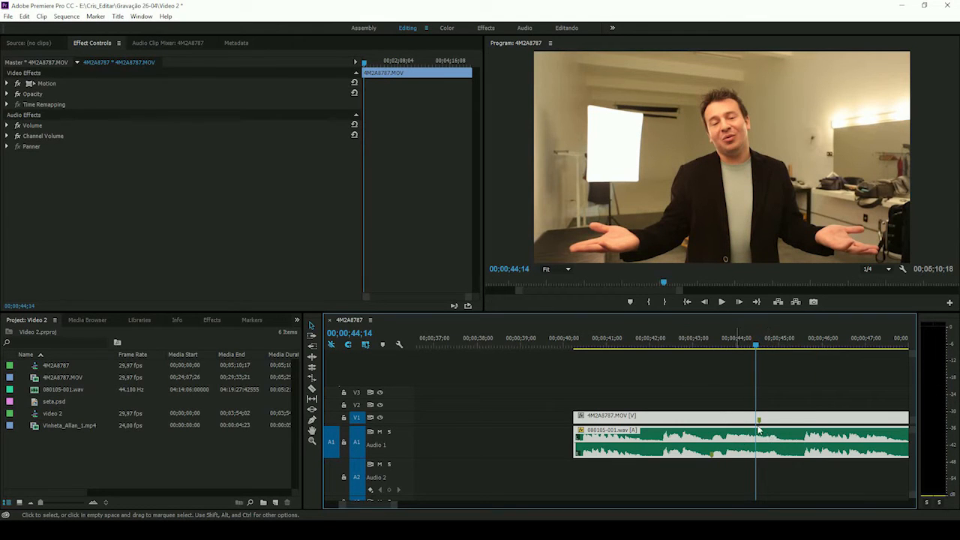
Step: Split the uncut clip's video and audio at 00;00;41;27, in the pause before the next phrase, with the Razor tool
alt+scroll(743, 384, up, 3)
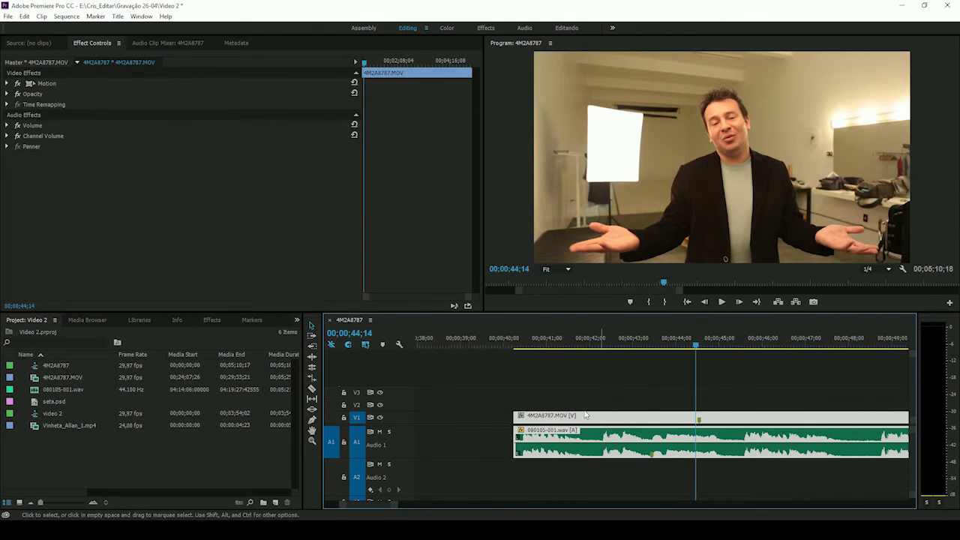
drag(562, 344, 598, 343)
scroll(601, 359, down, 2)
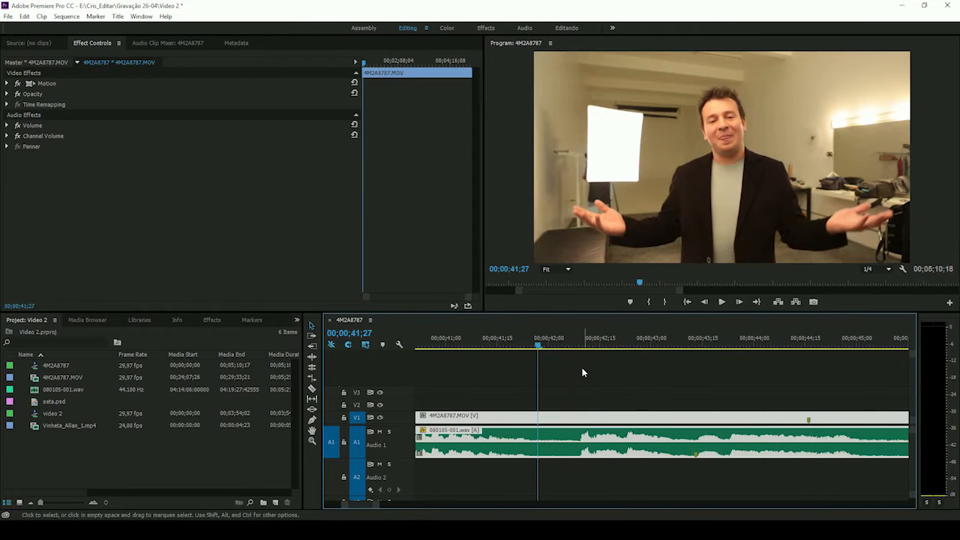
key(c)
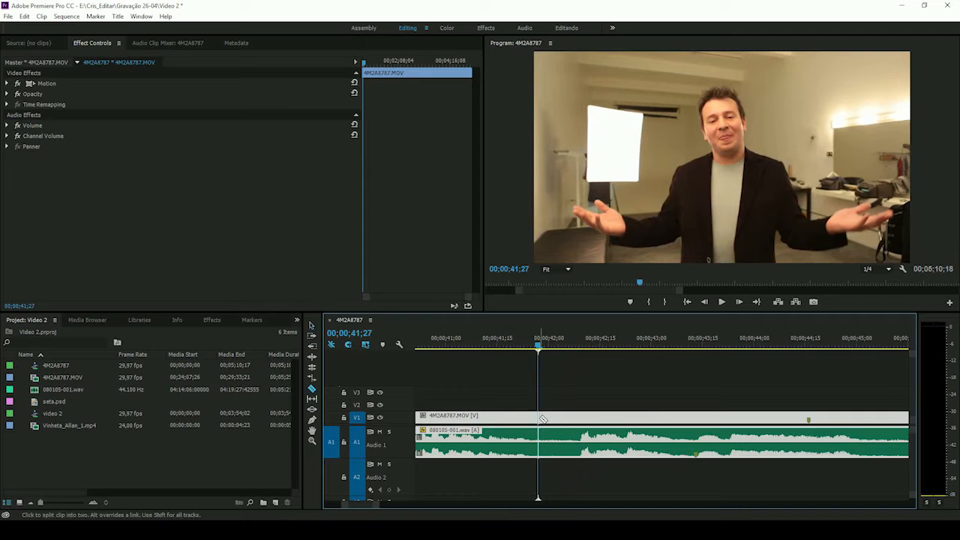
click(541, 419)
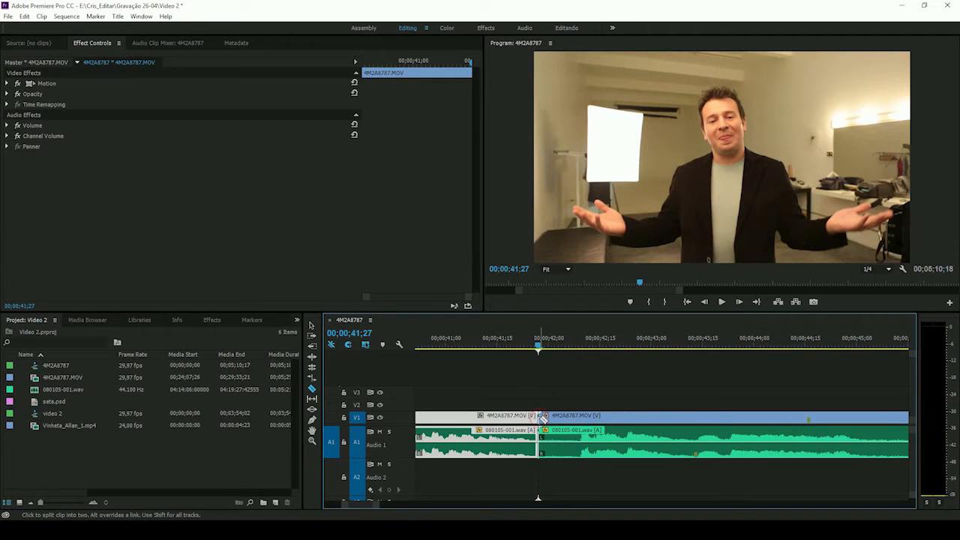
key(v)
Step: Play the remaining clip from the cut at 00;00;41;27 to about 00;00;48;29 to find where the next usable phrase starts
click(580, 419)
scroll(562, 405, down, 2)
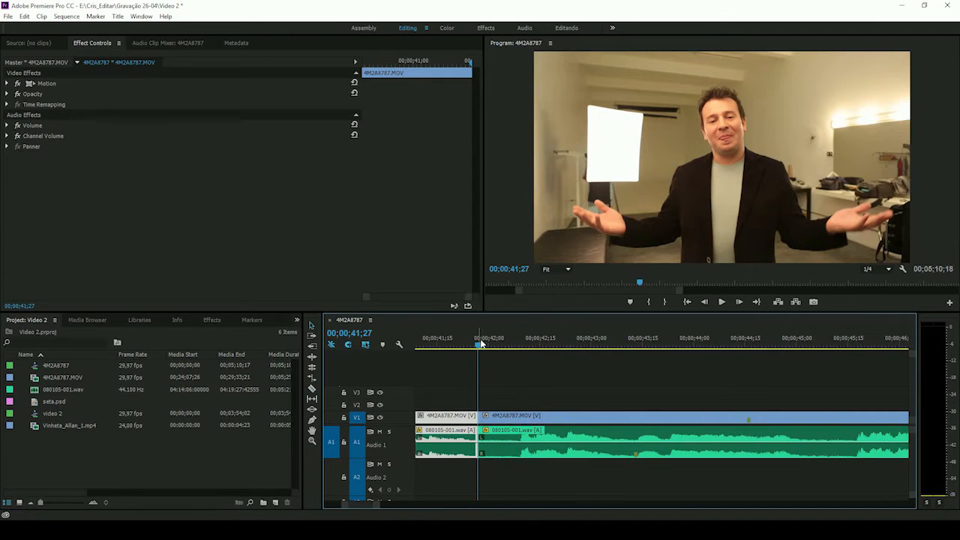
key(space)
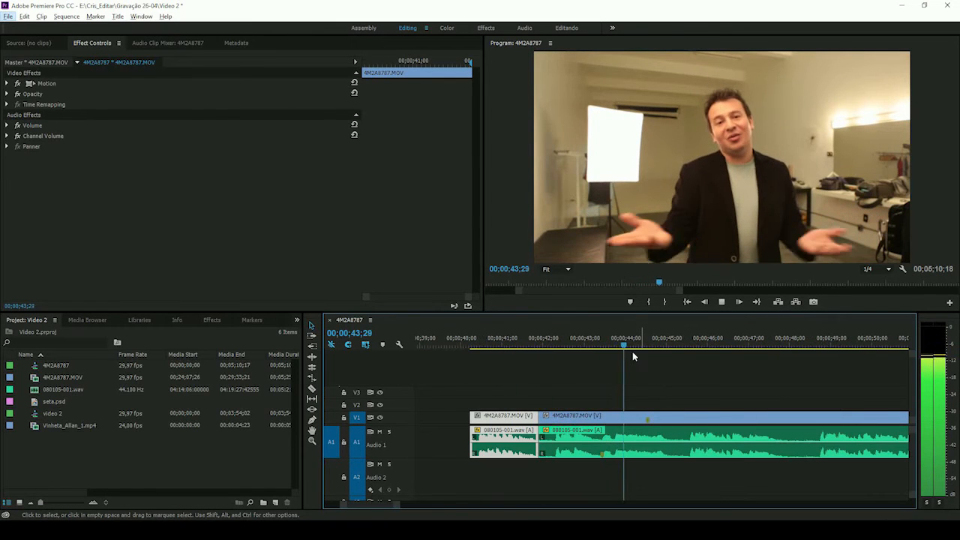
click(587, 391)
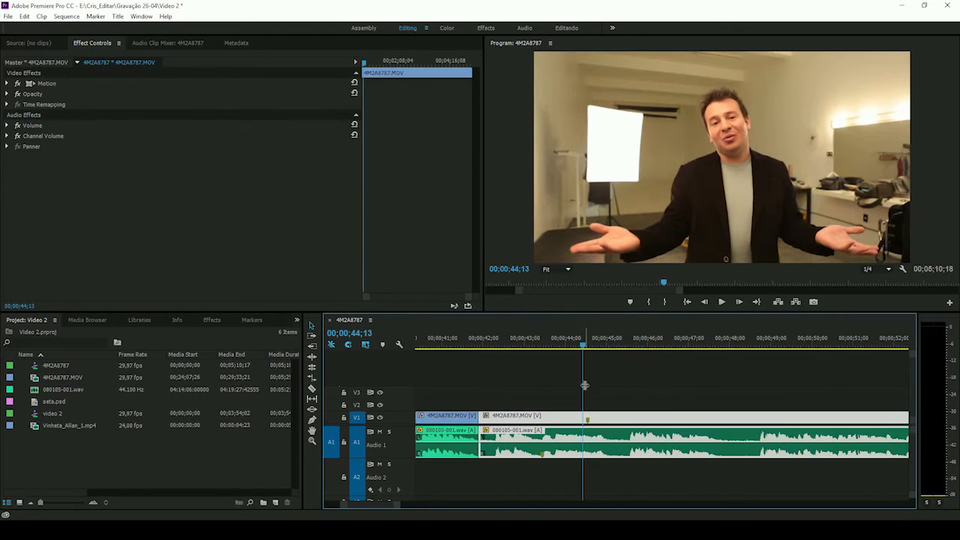
scroll(578, 390, up, 3)
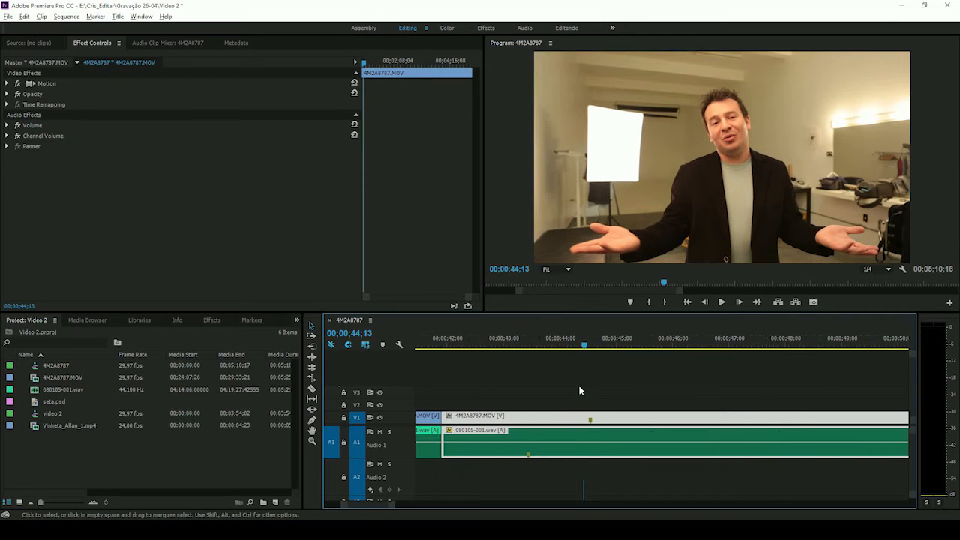
click(577, 384)
scroll(575, 383, down, 1)
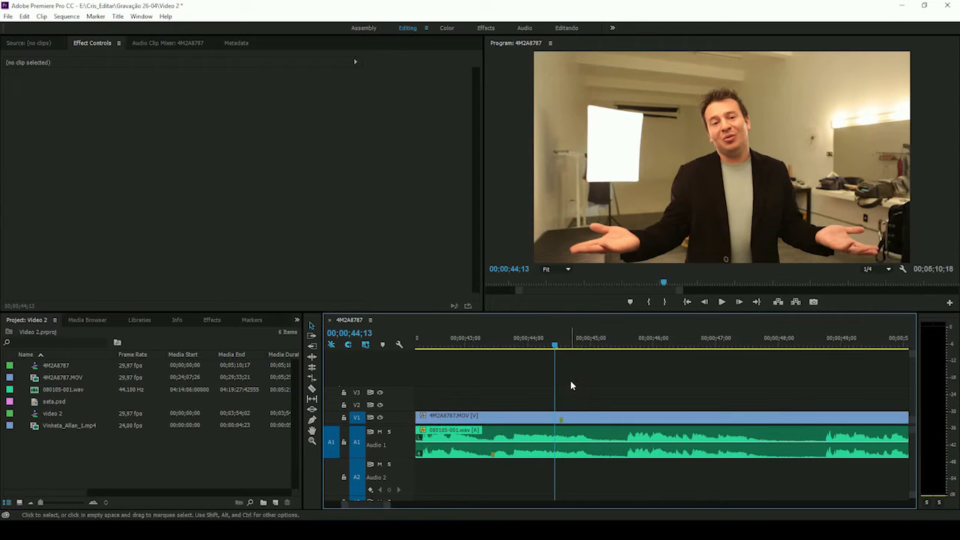
key(space)
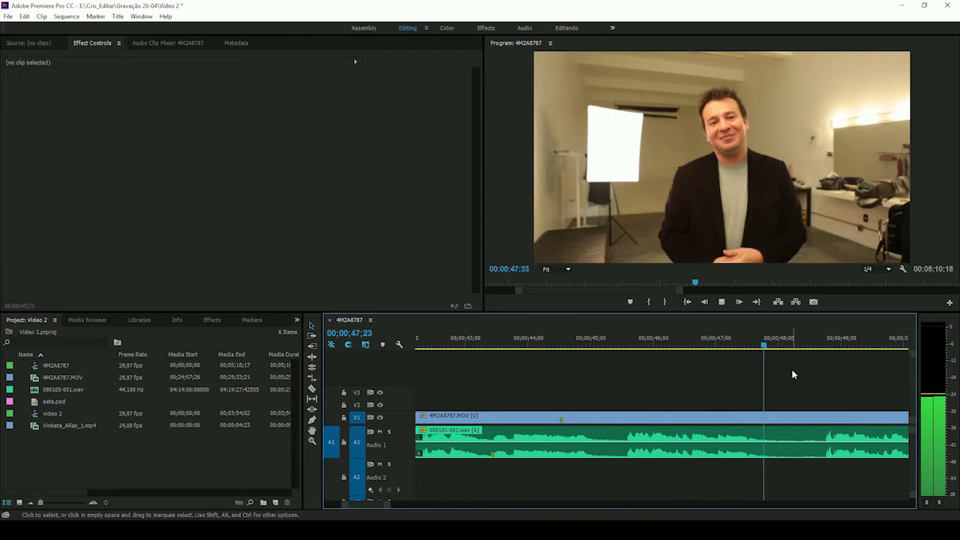
key(space)
Step: Split the clip's video and audio at 00;00;48;20, just before the next phrase, with the Razor tool
scroll(801, 372, down, 5)
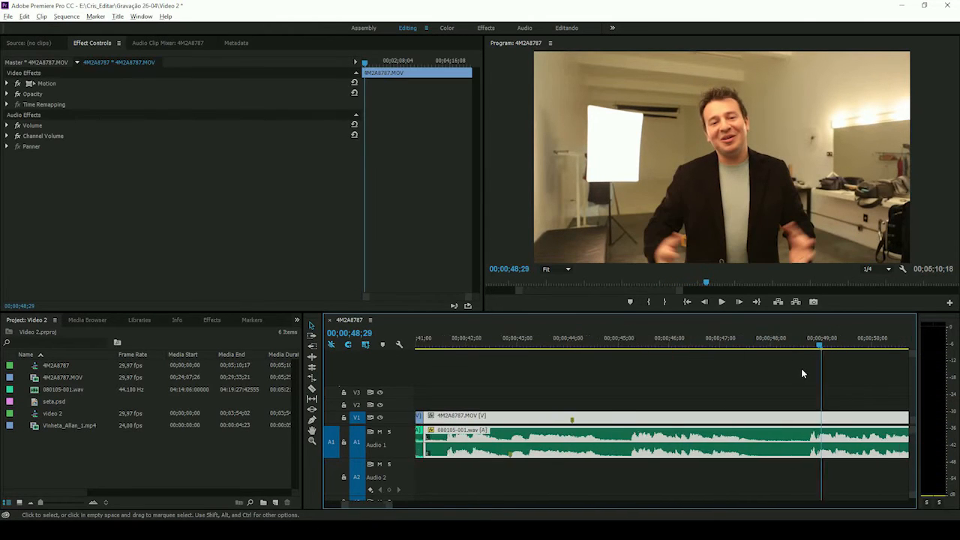
scroll(802, 373, down, 2)
drag(786, 346, 774, 346)
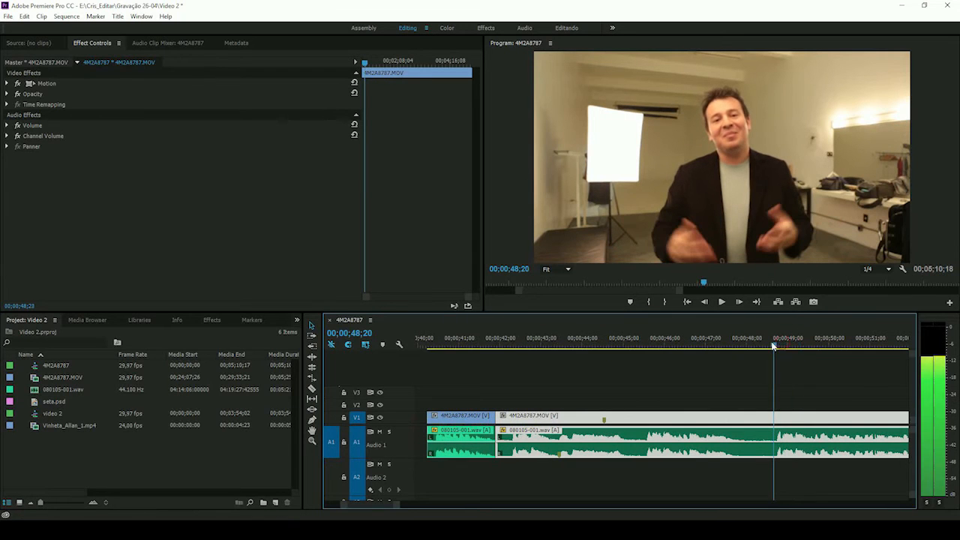
key(c)
click(775, 422)
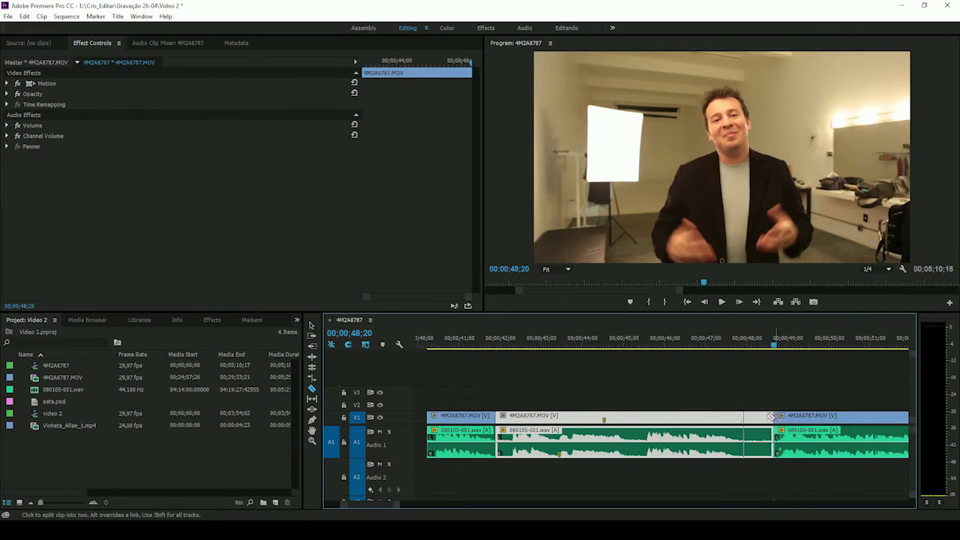
key(v)
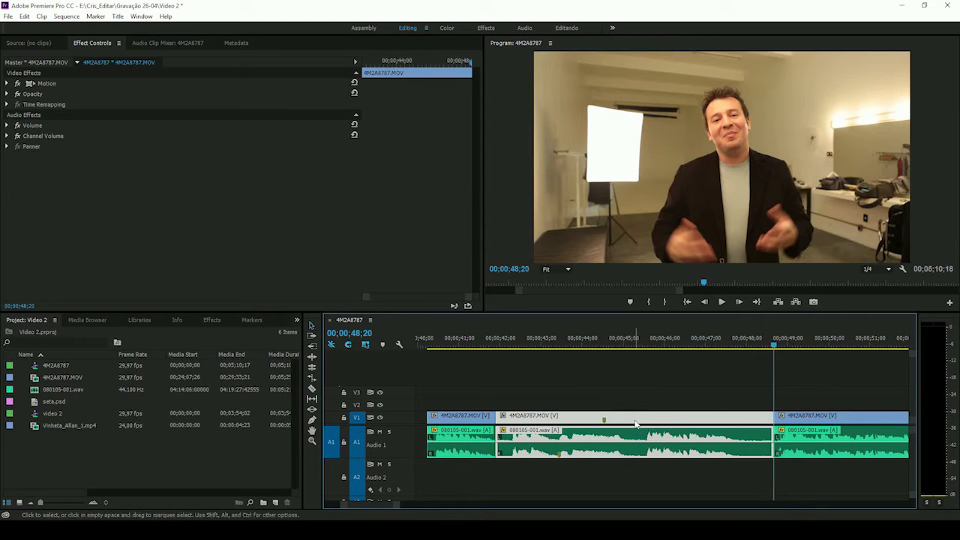
Step: Delete the unwanted segment between the two cuts and move the remaining clip up against the end of the first segment
key(Delete)
scroll(679, 426, up, 3)
scroll(638, 418, up, 1)
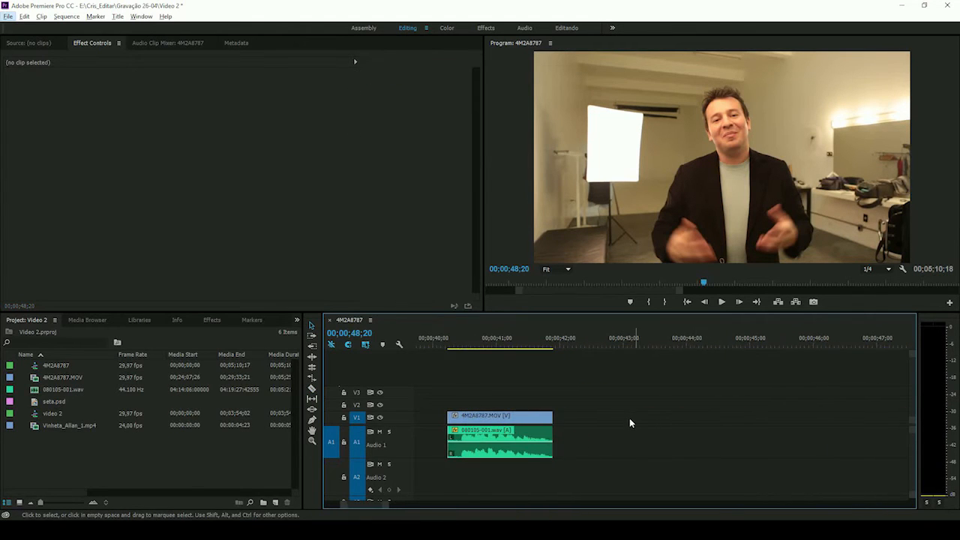
scroll(628, 415, down, 3)
drag(691, 417, 625, 418)
scroll(590, 417, up, 3)
Step: Play across the new join from 00;00;40;12 to about 00;00;45;03
click(548, 346)
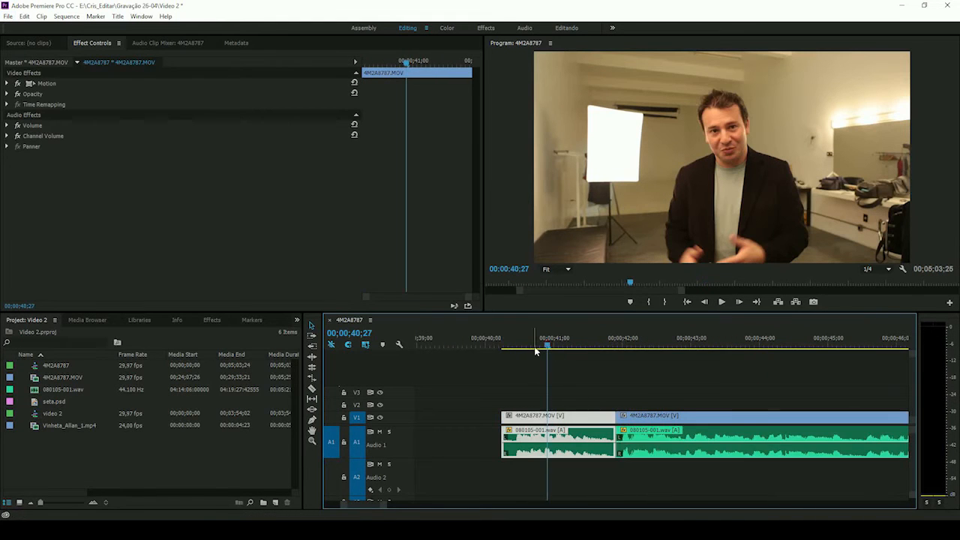
scroll(528, 354, down, 5)
click(438, 346)
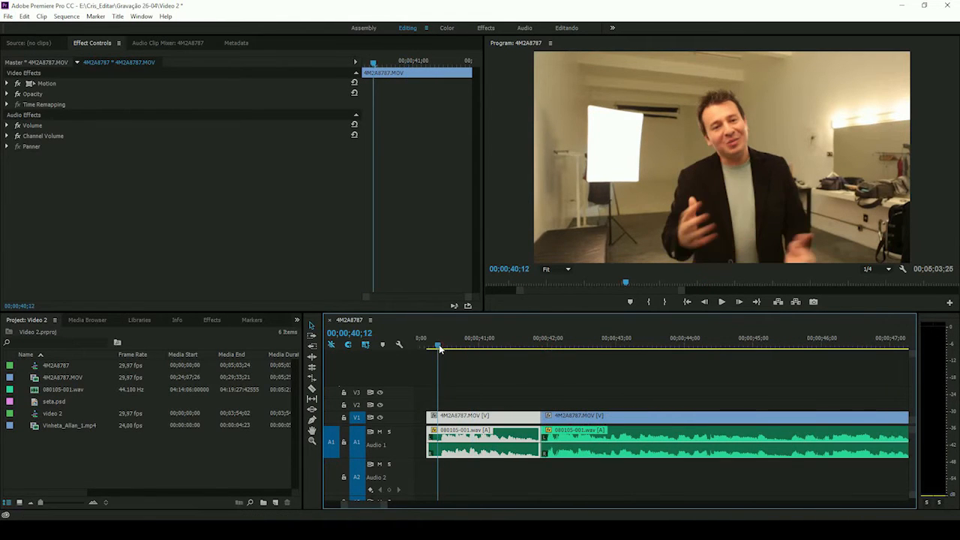
key(space)
scroll(666, 361, down, 2)
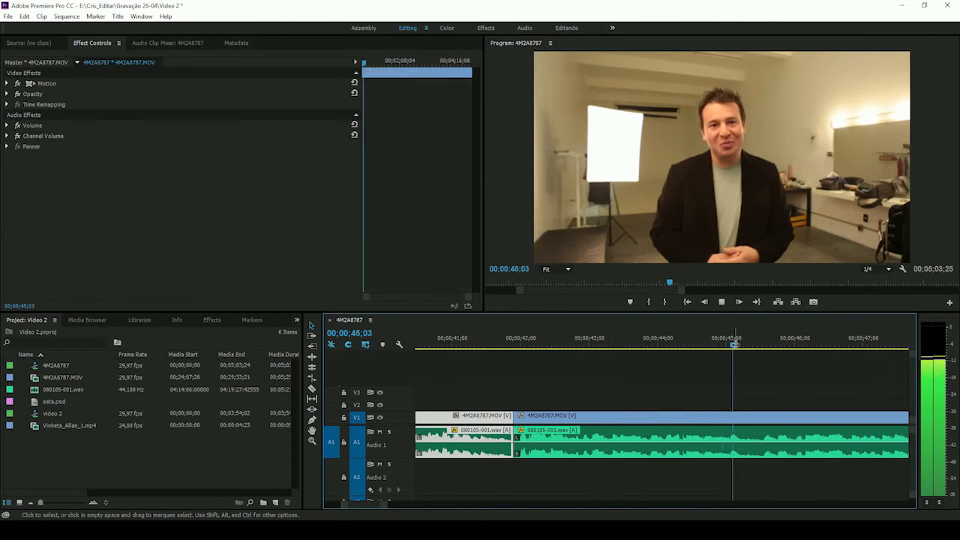
Step: Split the second clip's video and audio at 00;00;45;01 with the Razor tool
click(729, 345)
key(c)
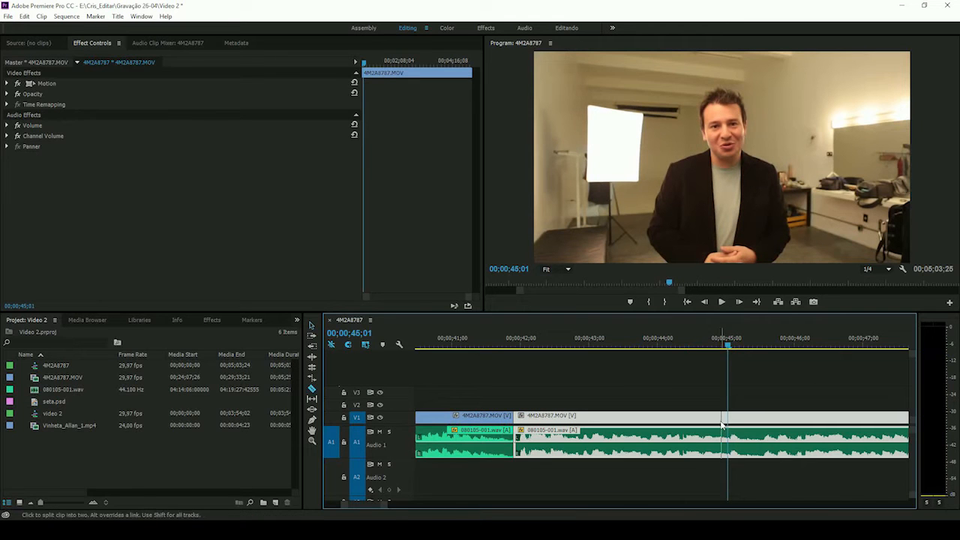
click(733, 419)
key(v)
Step: Move the uncut remainder about two seconds later on the timeline, leaving a gap after the second segment
drag(803, 418, 898, 417)
scroll(830, 411, down, 4)
scroll(682, 399, down, 2)
scroll(675, 398, down, 2)
scroll(615, 396, up, 4)
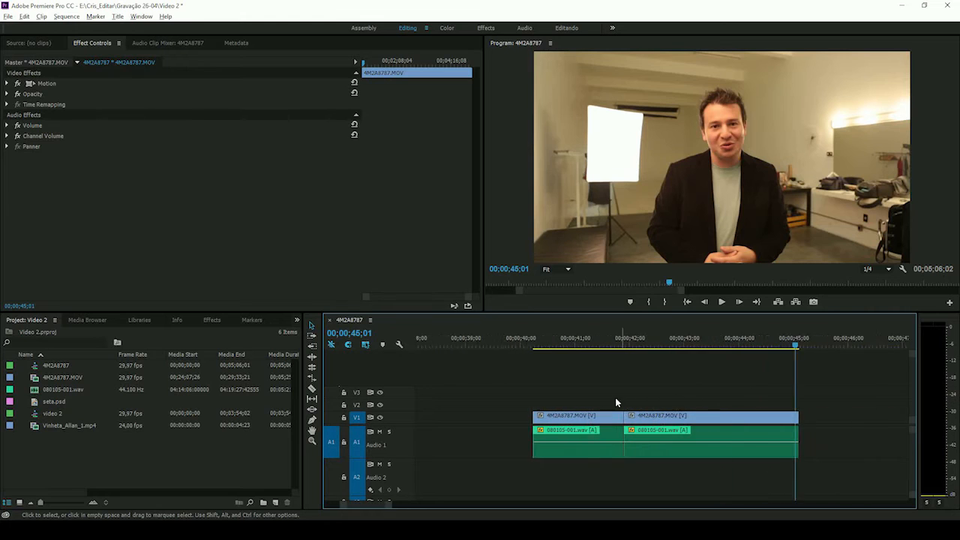
Step: Review the cut between the two joined segments by playing from 00;00;41;12 to about 00;00;42;18
click(601, 347)
scroll(591, 381, down, 2)
scroll(590, 387, down, 1)
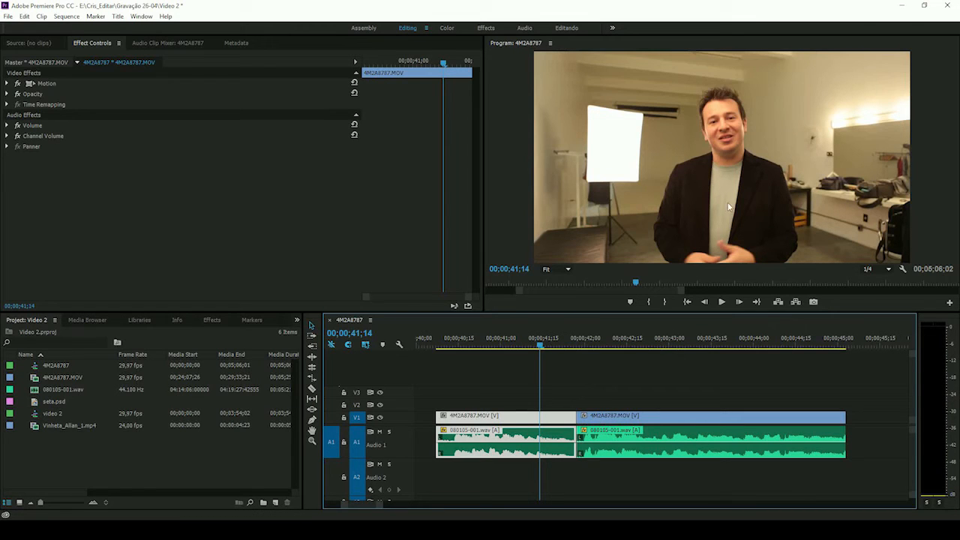
click(557, 420)
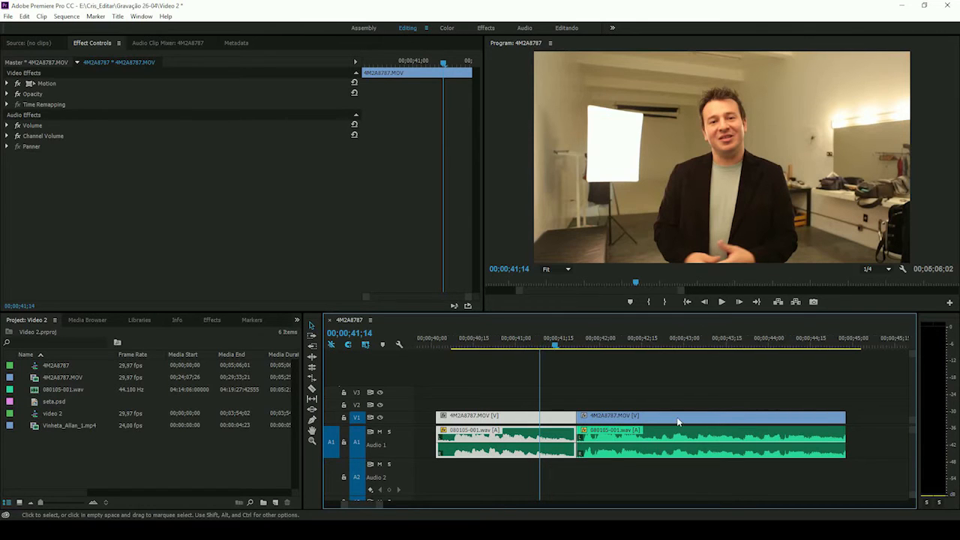
scroll(660, 411, up, 2)
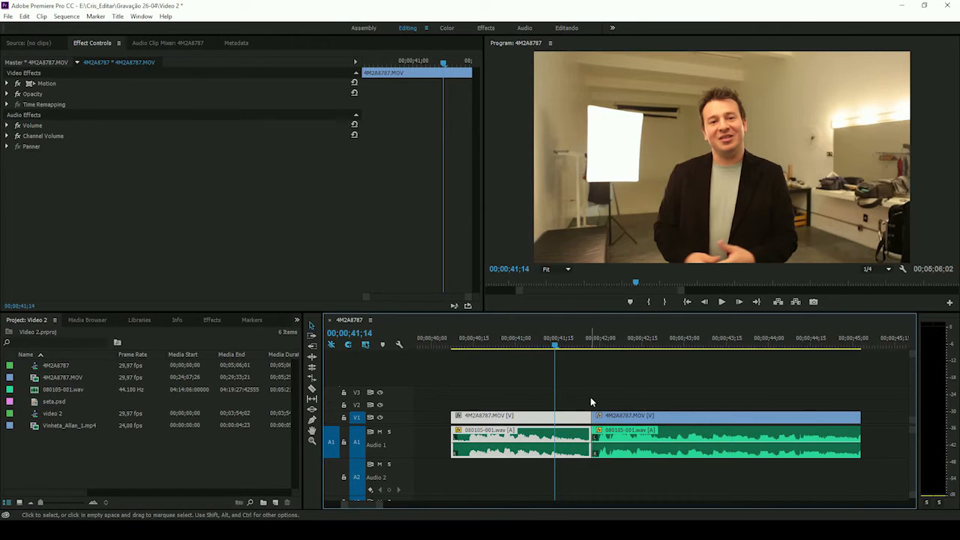
scroll(590, 396, down, 2)
scroll(561, 387, down, 1)
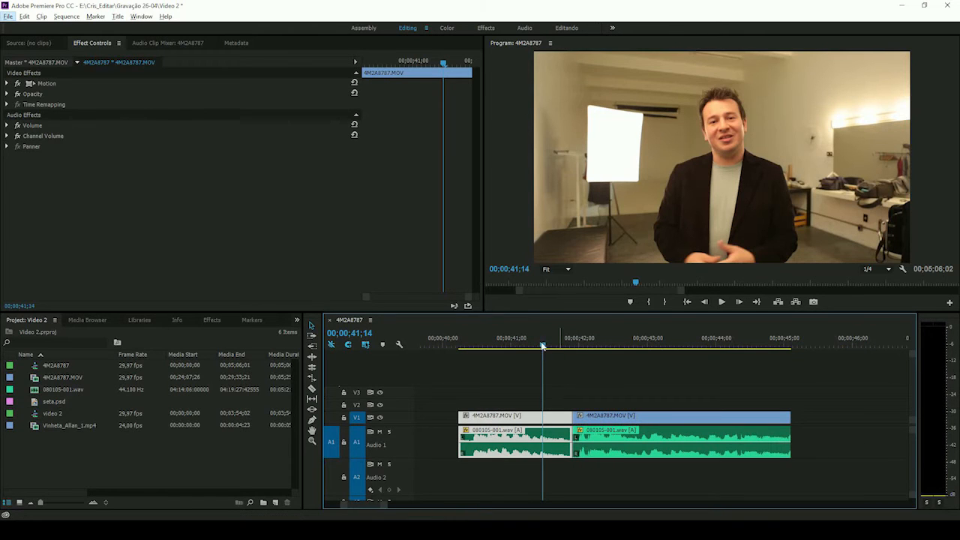
click(538, 346)
key(space)
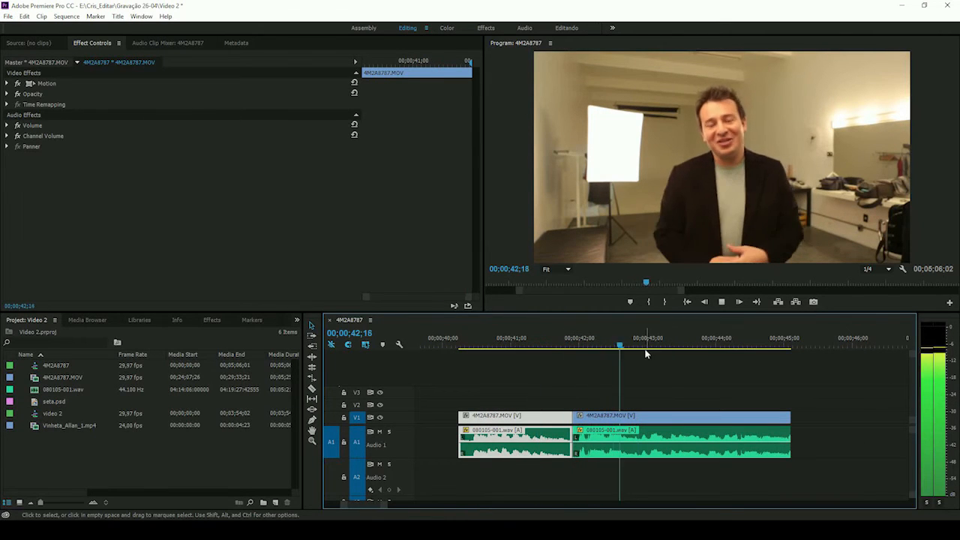
key(space)
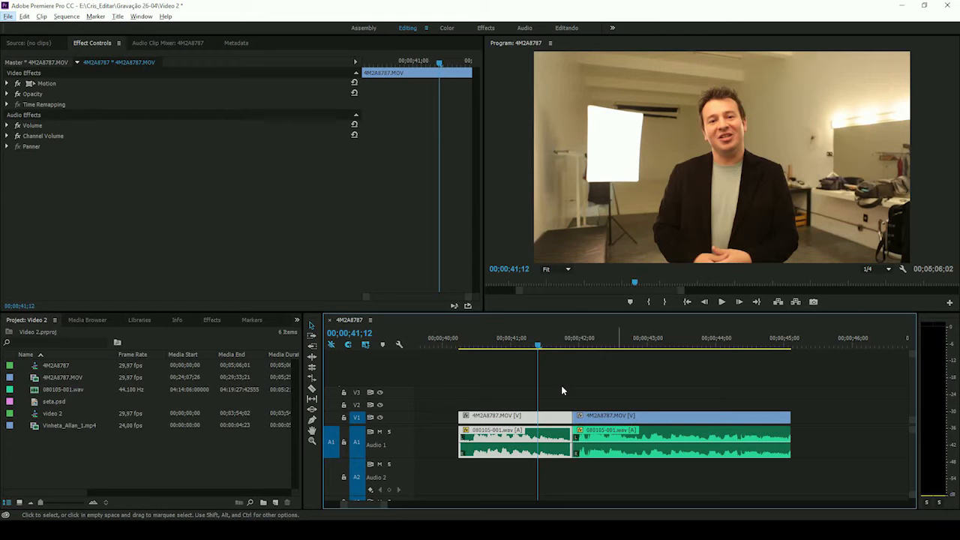
Step: Apply the Dip to White dissolve transition to the video cut between the two joined segments
scroll(564, 387, up, 2)
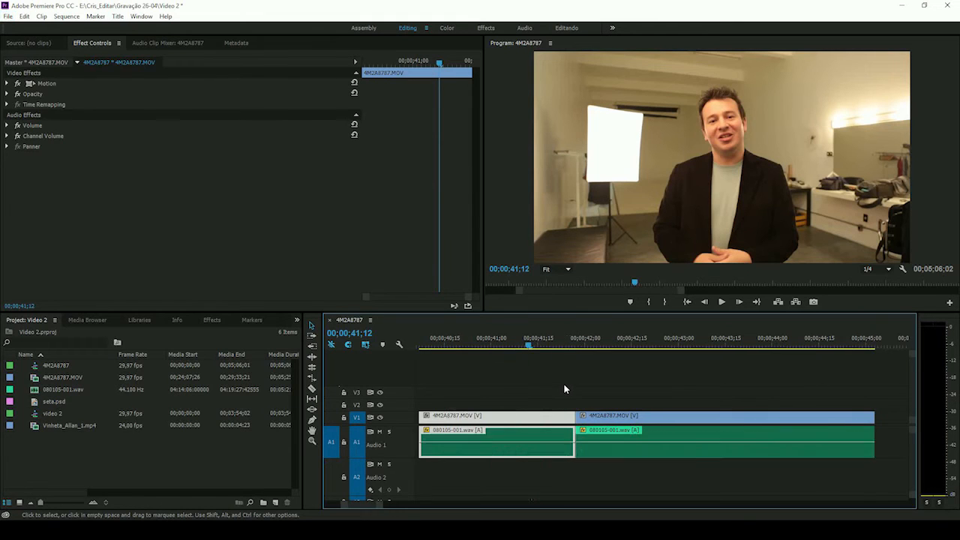
scroll(566, 387, down, 5)
scroll(552, 387, up, 2)
scroll(552, 386, up, 1)
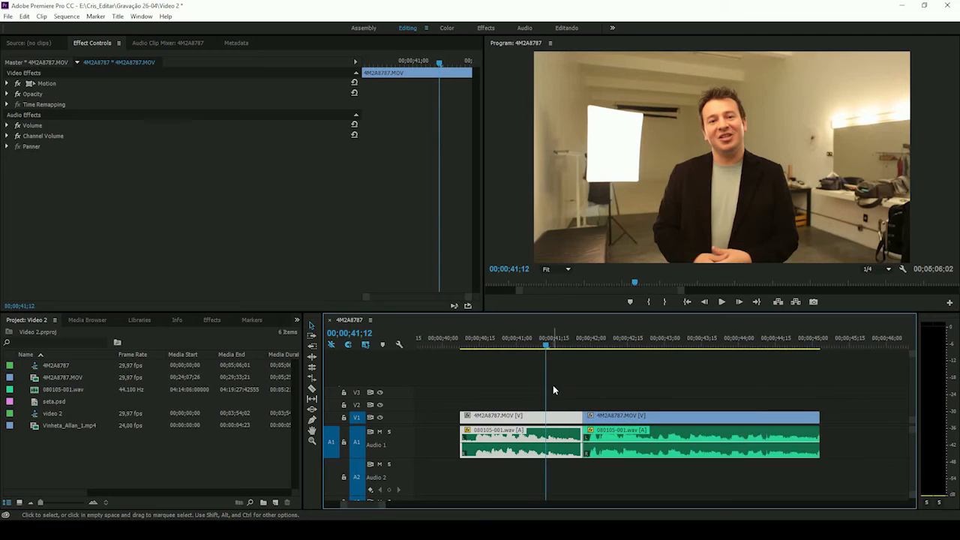
scroll(555, 384, down, 1)
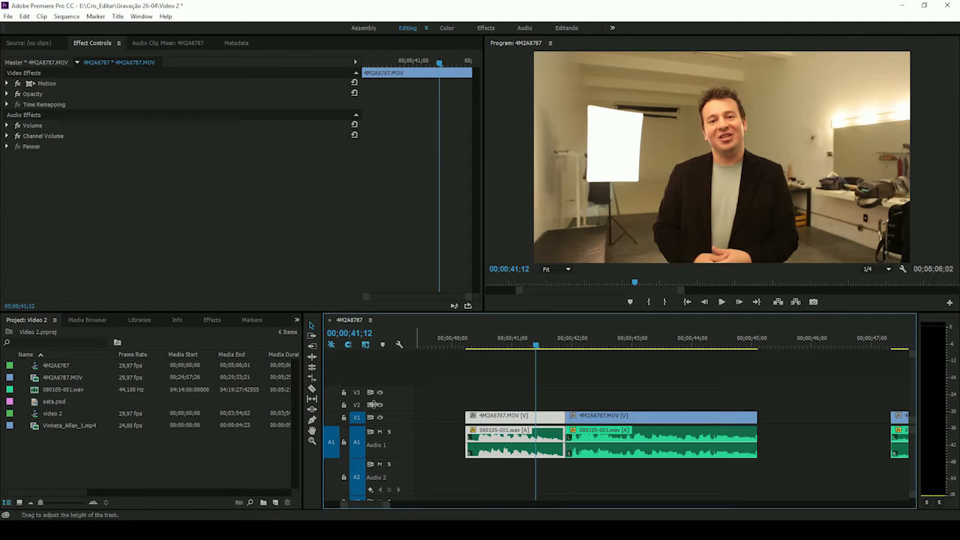
click(213, 320)
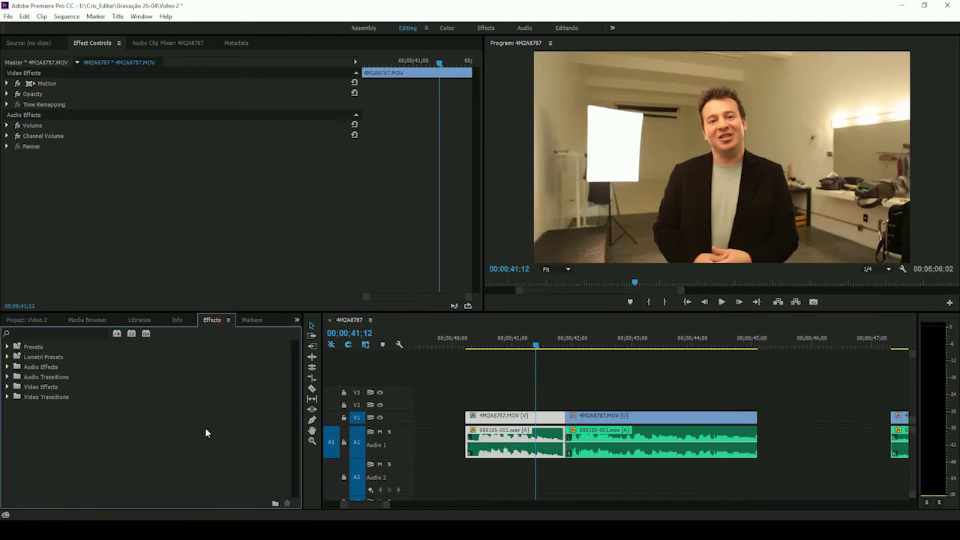
click(7, 397)
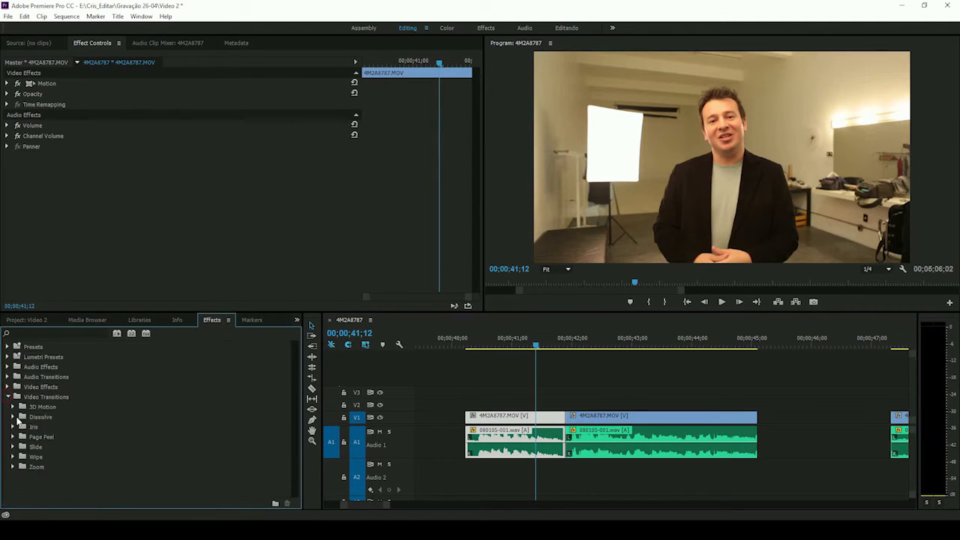
click(13, 416)
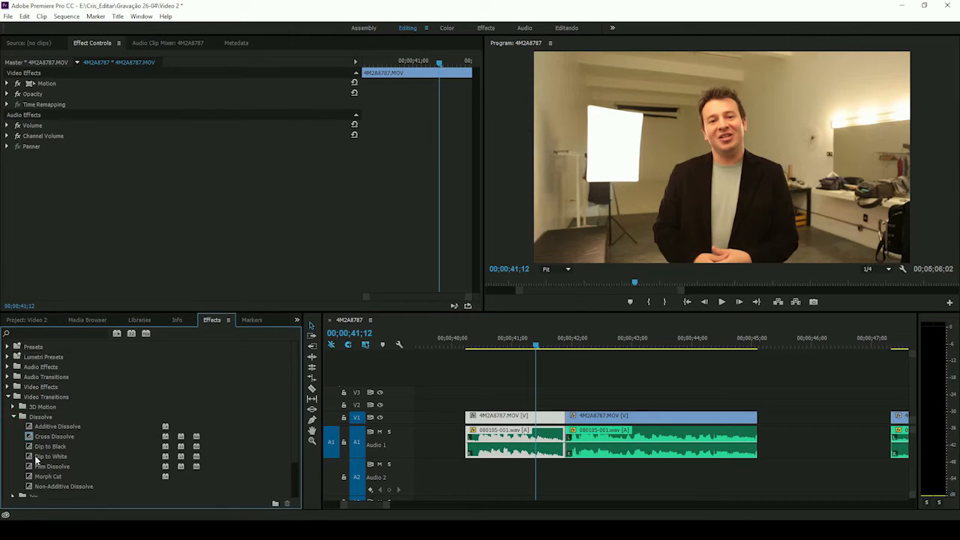
click(40, 457)
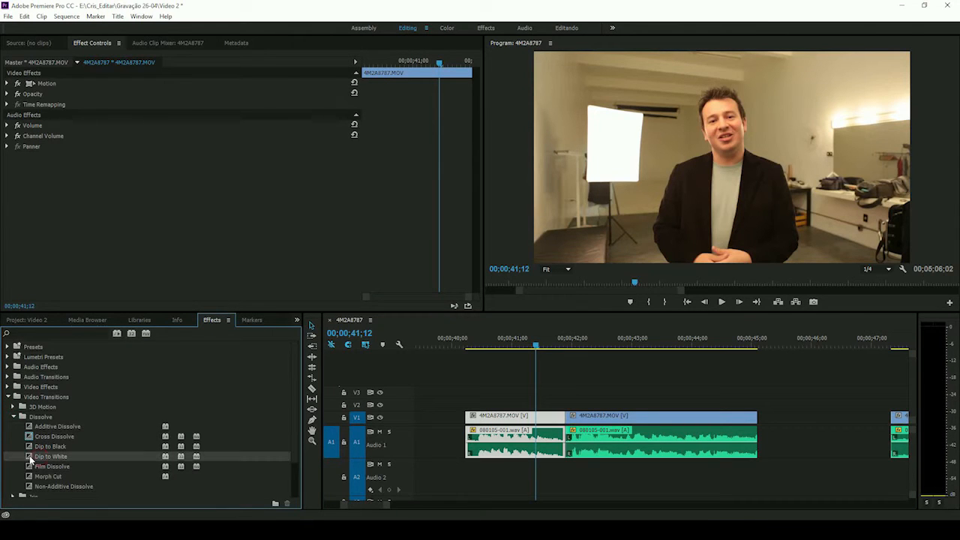
drag(33, 460, 572, 418)
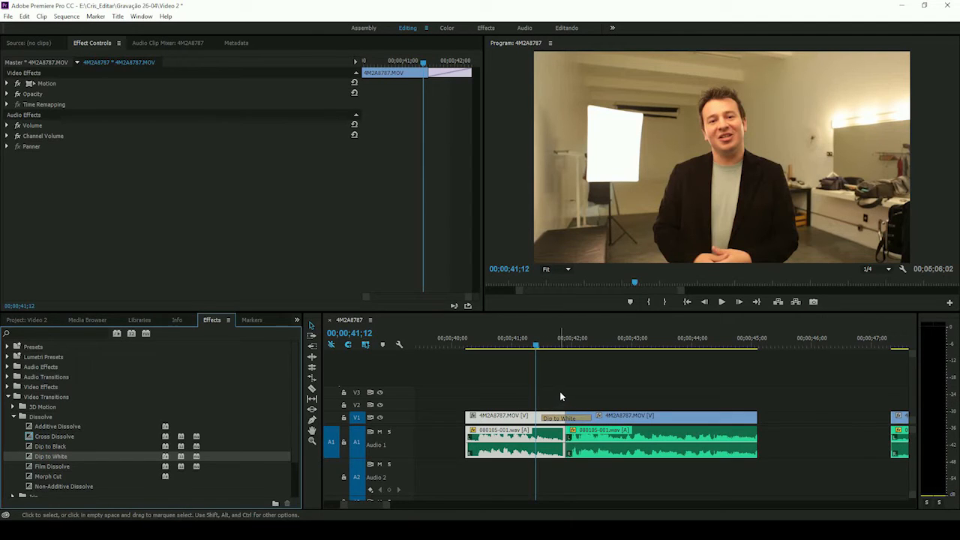
Step: Preview the Dip to White transition by playing from 00;00;40;13 to about 00;00;43;13
scroll(560, 391, down, 1)
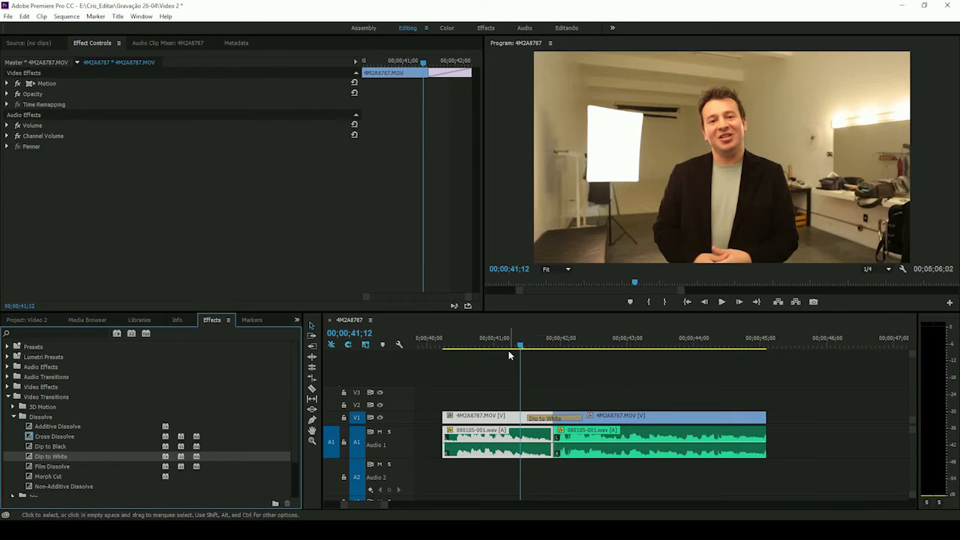
click(458, 353)
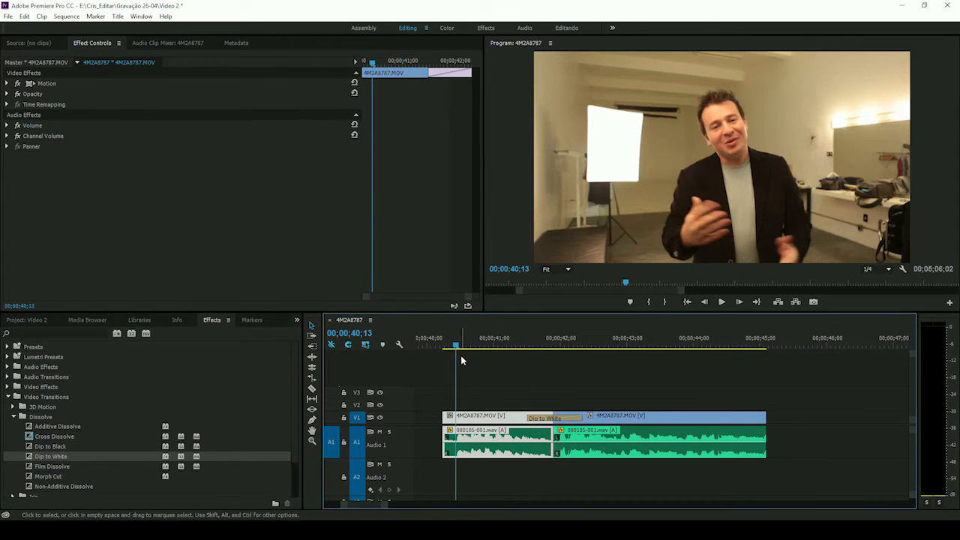
key(space)
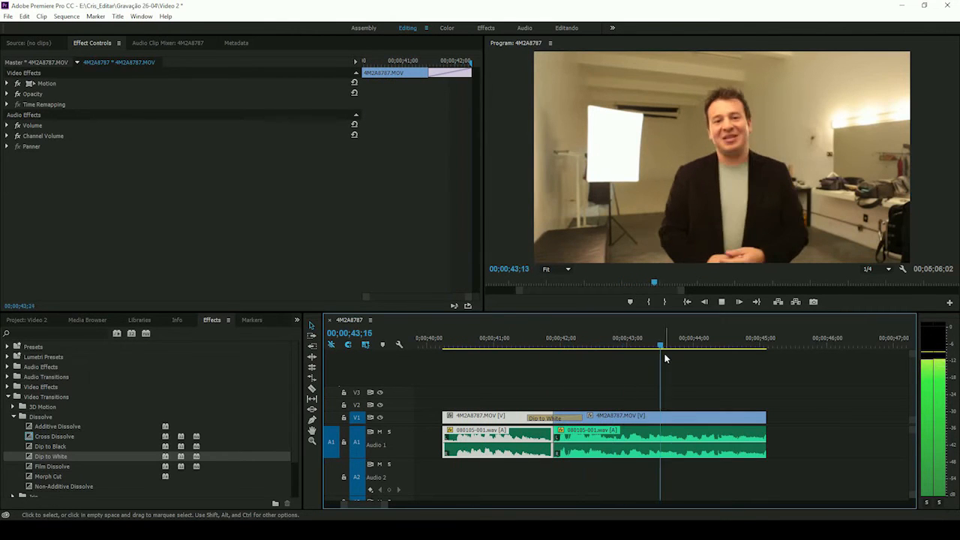
Step: Shorten the Dip to White transition between the two joined segments to 7 frames, keeping it centred on the cut
click(558, 354)
key(=)
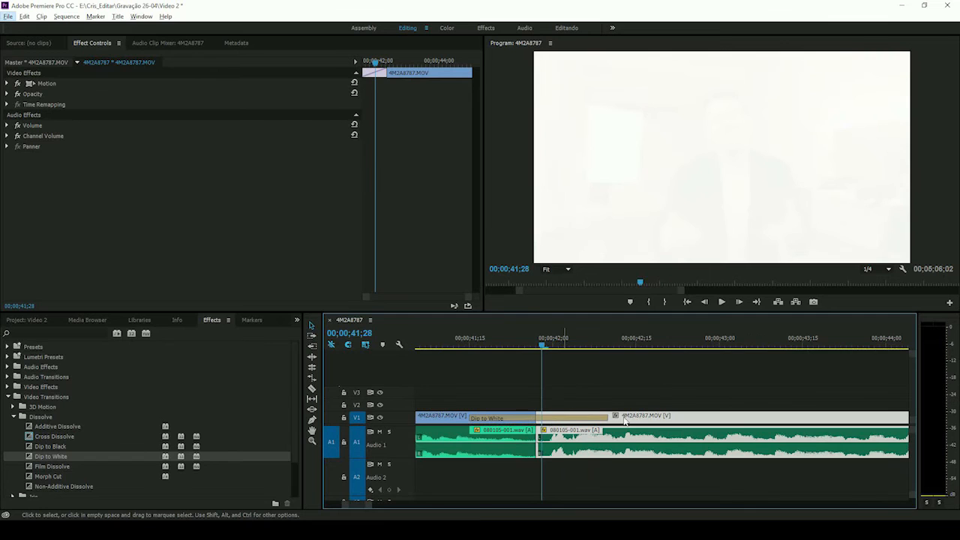
click(472, 420)
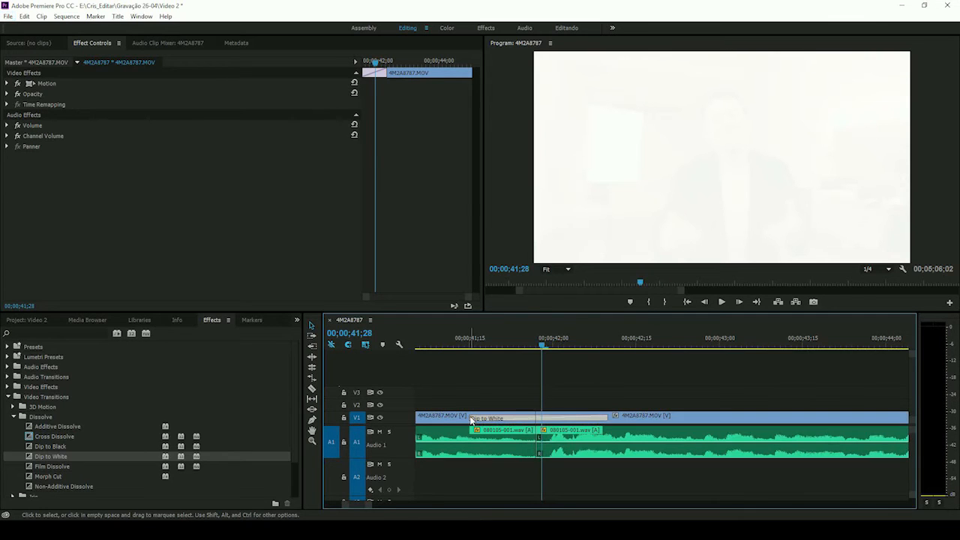
drag(473, 419, 527, 417)
scroll(574, 400, up, 3)
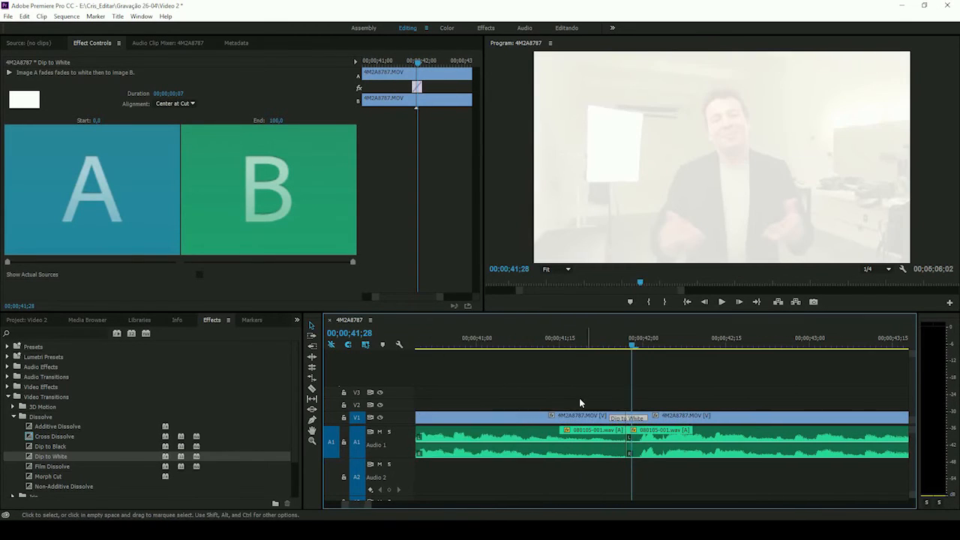
Step: Preview the shortened Dip to White transition by playing from 00;00;40;12 to about 00;00;43;20
scroll(619, 400, down, 3)
click(530, 343)
key(space)
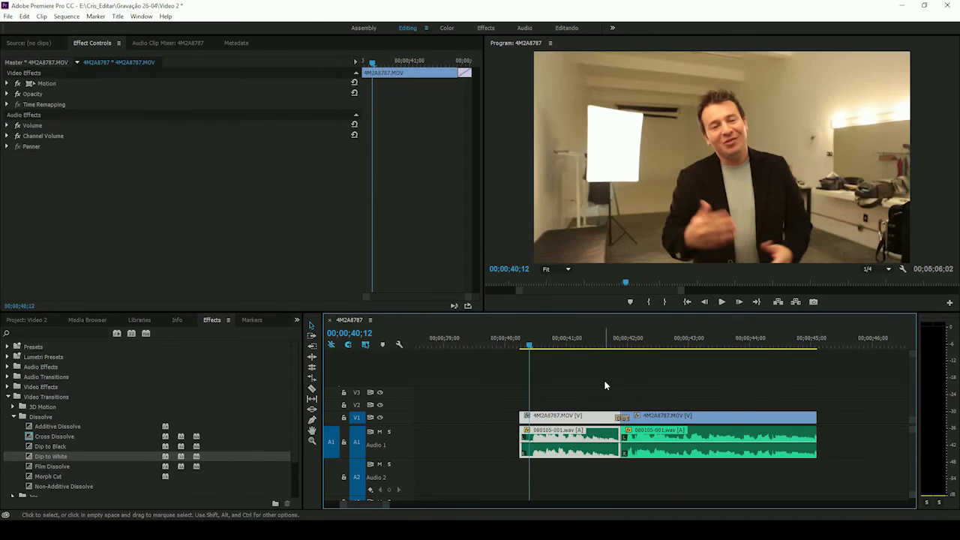
scroll(622, 380, down, 2)
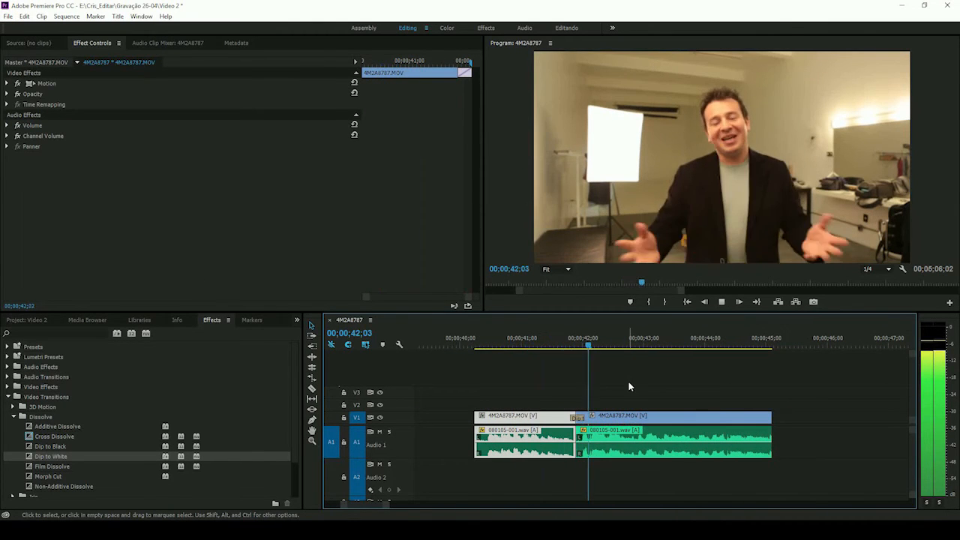
key(space)
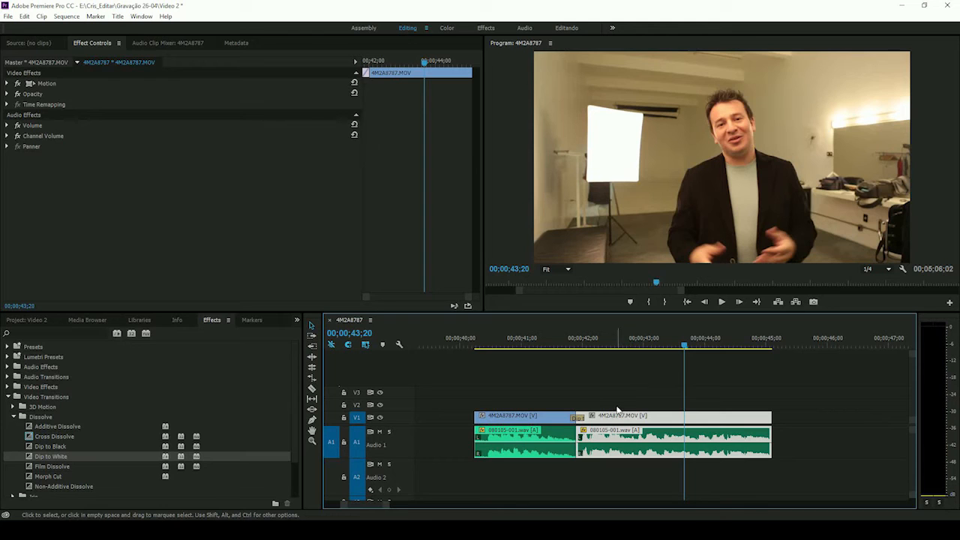
Step: Replay the shortened transition more closely, from 00;00;41;13 to about 00;00;43;21
scroll(576, 385, up, 1)
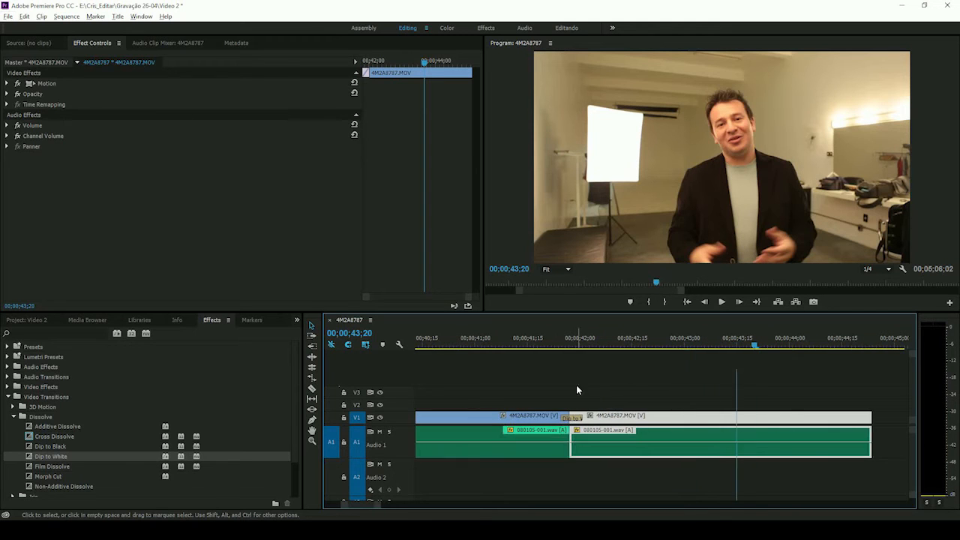
click(544, 341)
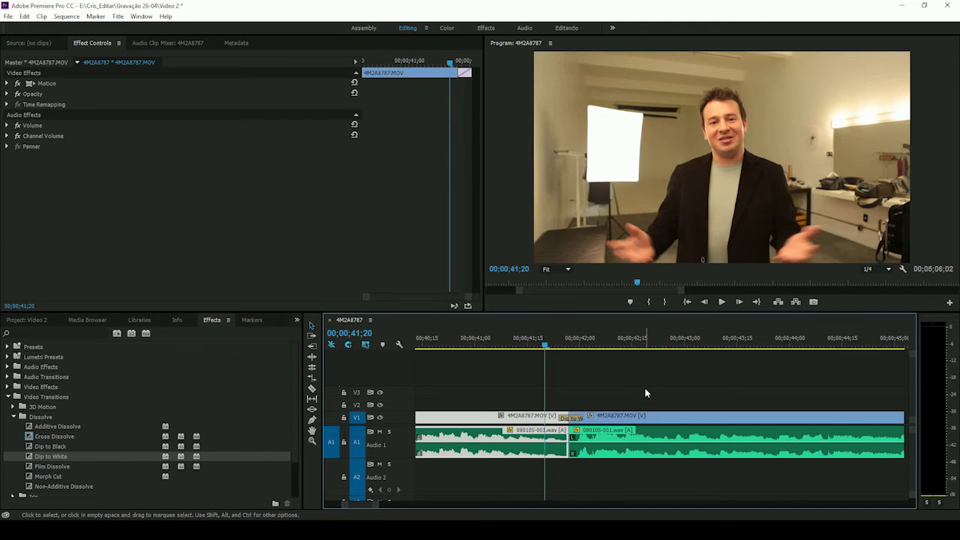
alt+scroll(643, 387, down, 3)
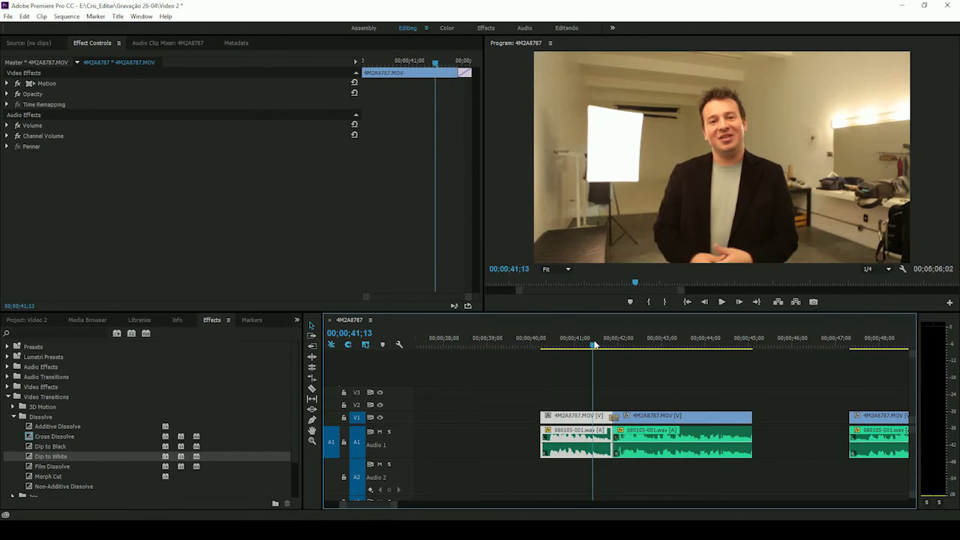
key(space)
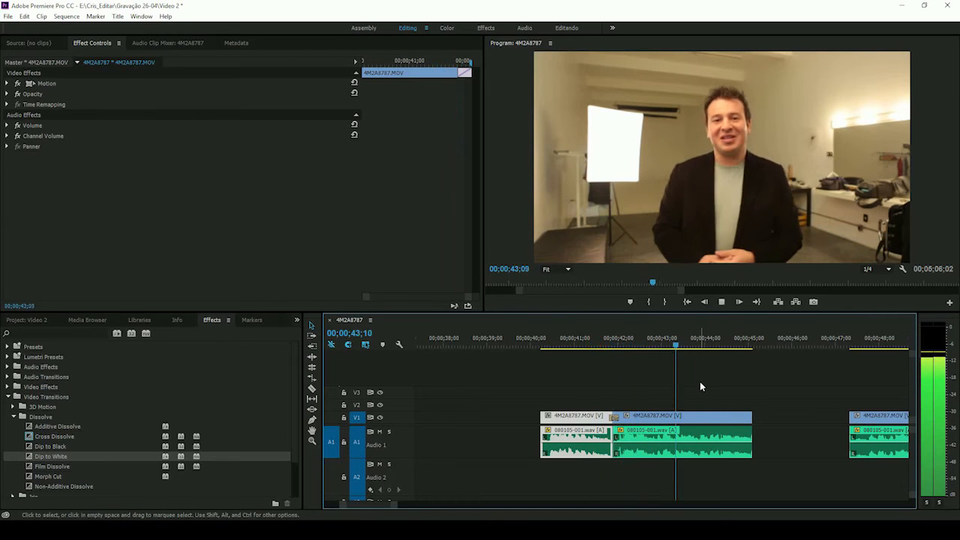
key(space)
Step: Delete the uncut remainder clip after the gap, with its linked audio, from the timeline
scroll(683, 407, down, 1)
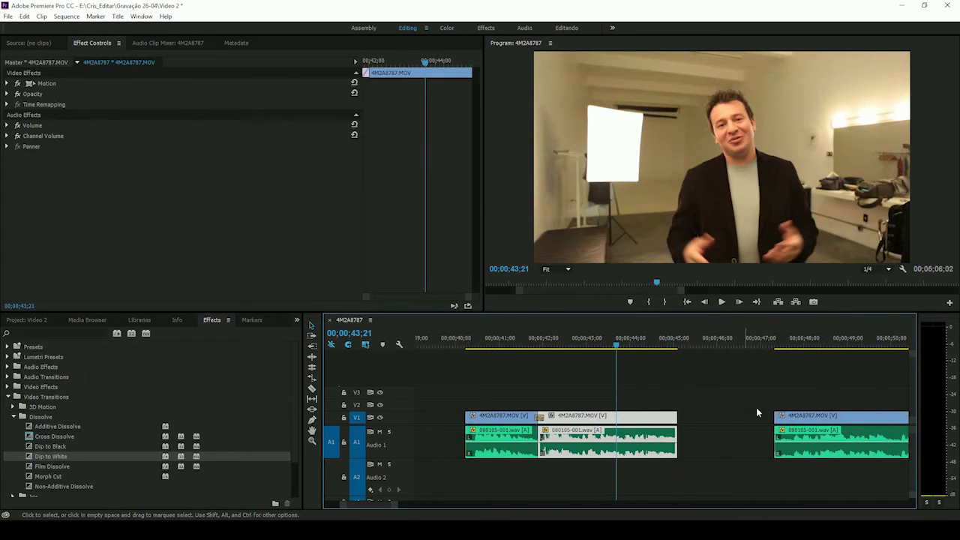
click(789, 418)
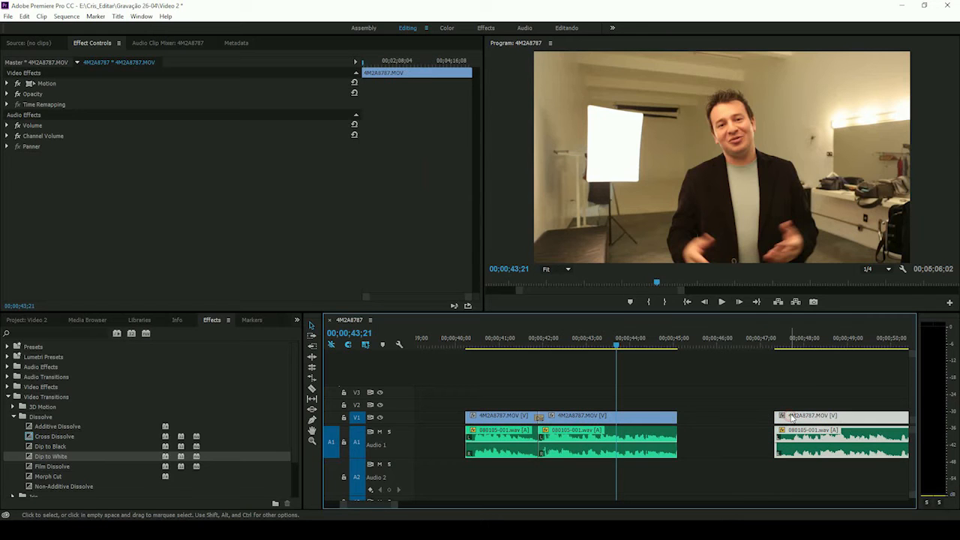
key(Delete)
scroll(712, 402, up, 3)
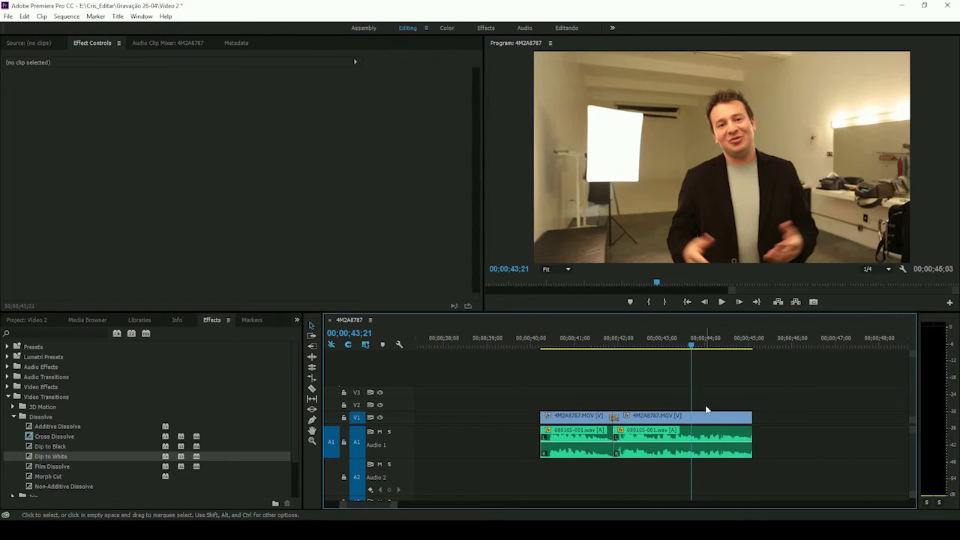
scroll(700, 399, down, 2)
scroll(654, 392, down, 1)
scroll(655, 396, up, 1)
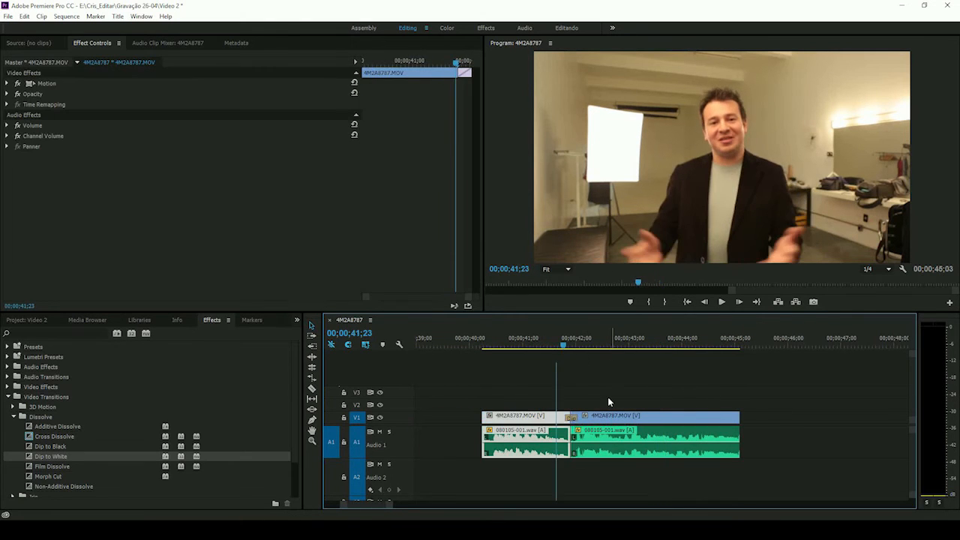
scroll(608, 397, up, 1)
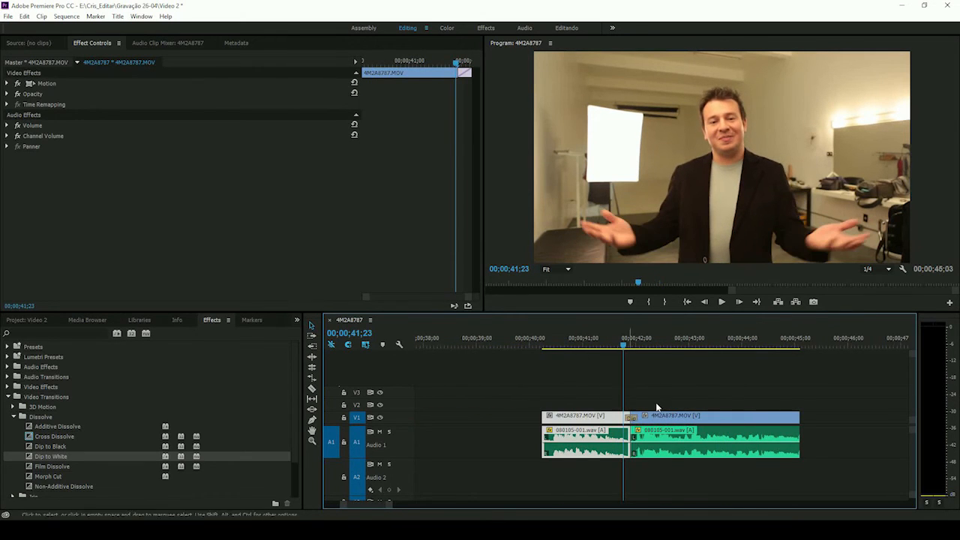
Step: Set the sequence's frame size to 1280 by 720 and accept the deletion of its preview files
click(66, 16)
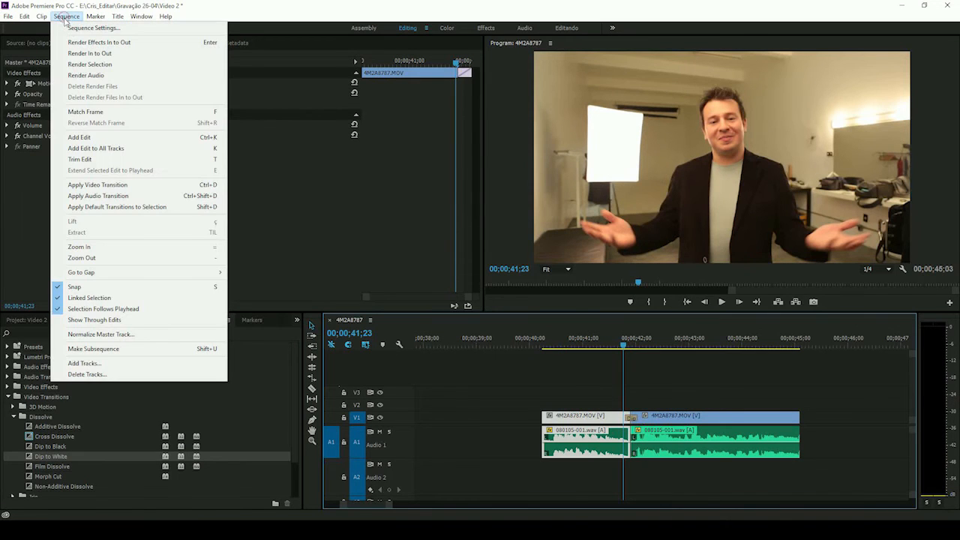
click(71, 30)
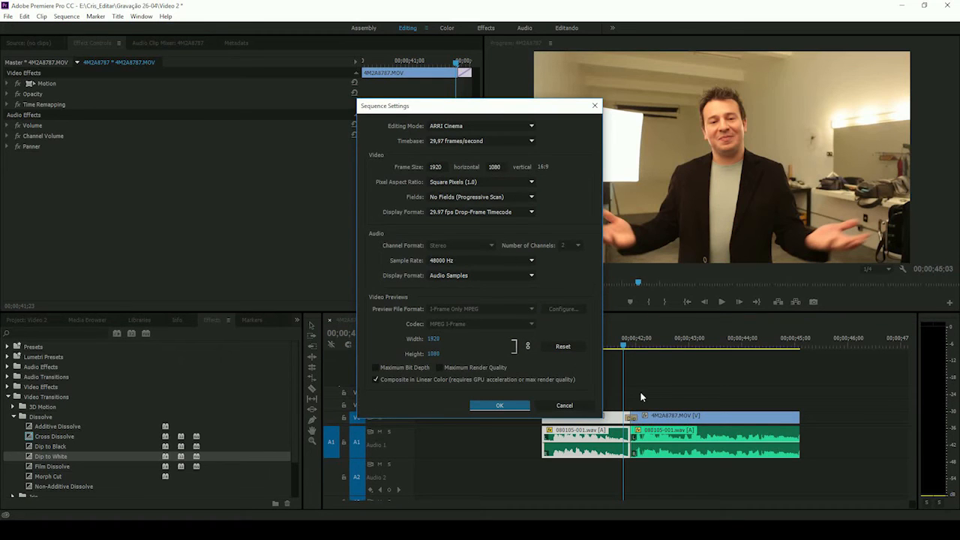
click(439, 167)
text(1280)
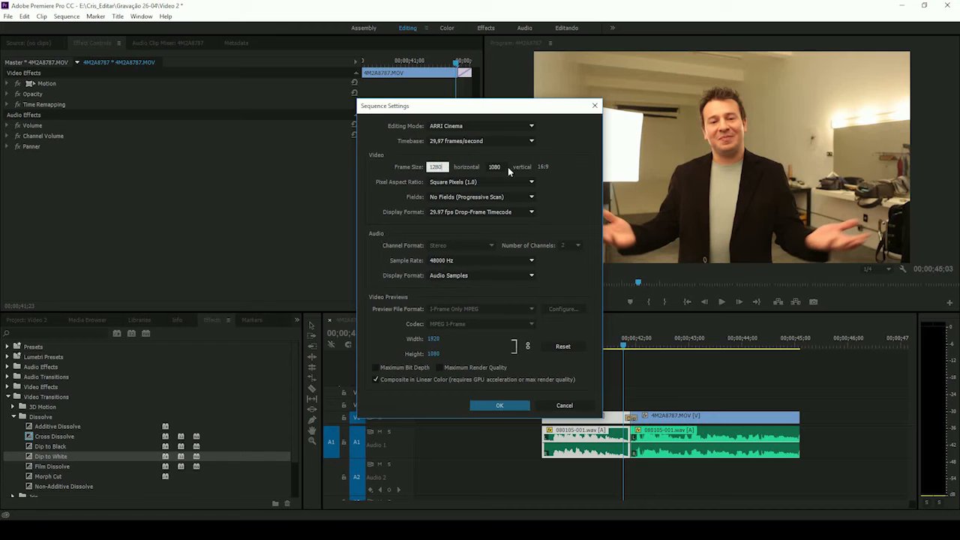
click(505, 167)
text(720)
click(474, 405)
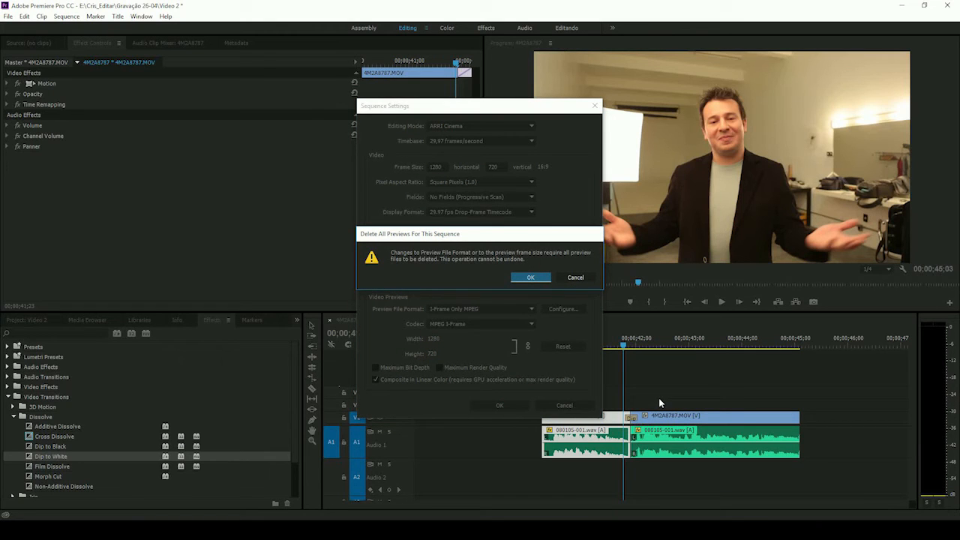
click(532, 277)
Step: Apply Scale to Frame Size to the first of the two joined segments, with the playhead at 00;00;40;26
scroll(611, 410, down, 2)
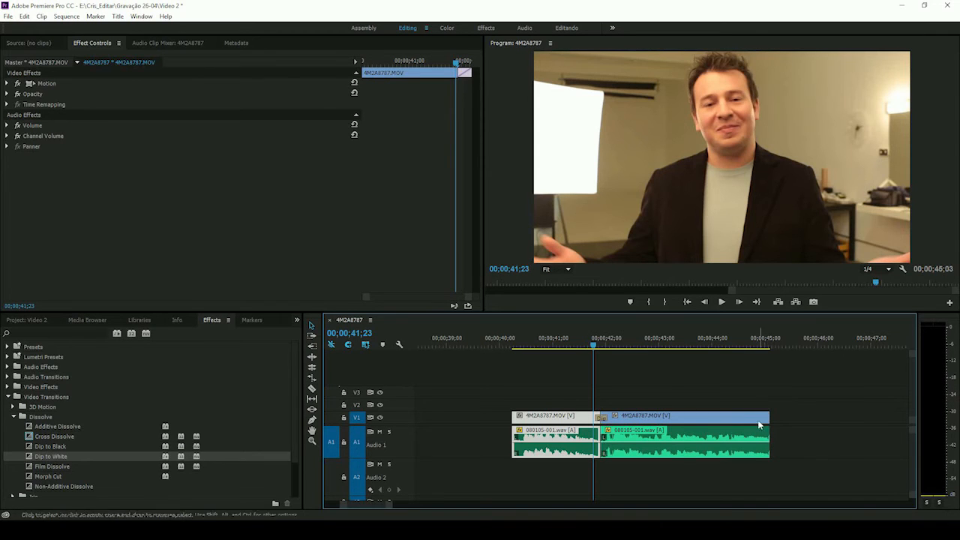
scroll(632, 394, up, 2)
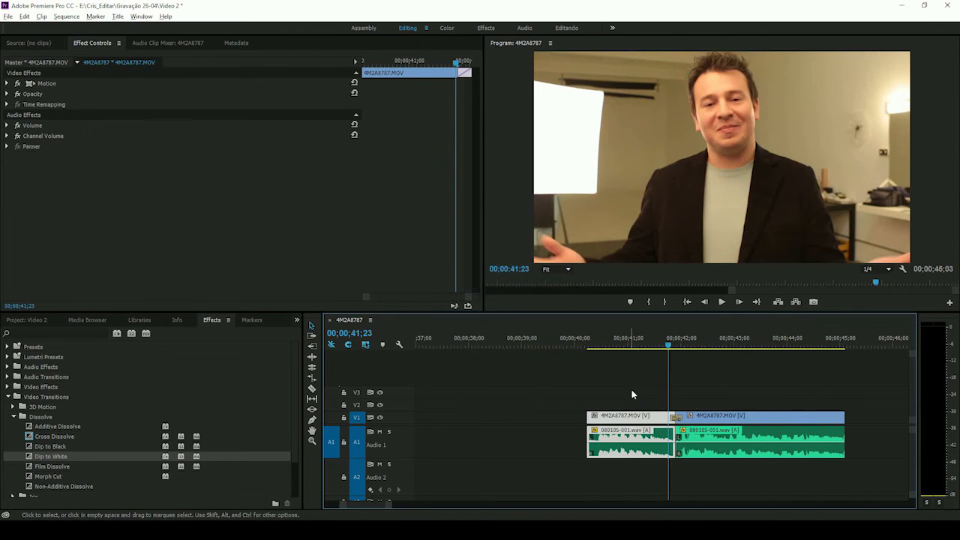
scroll(632, 391, up, 2)
scroll(631, 390, down, 1)
drag(674, 346, 621, 349)
scroll(613, 373, down, 2)
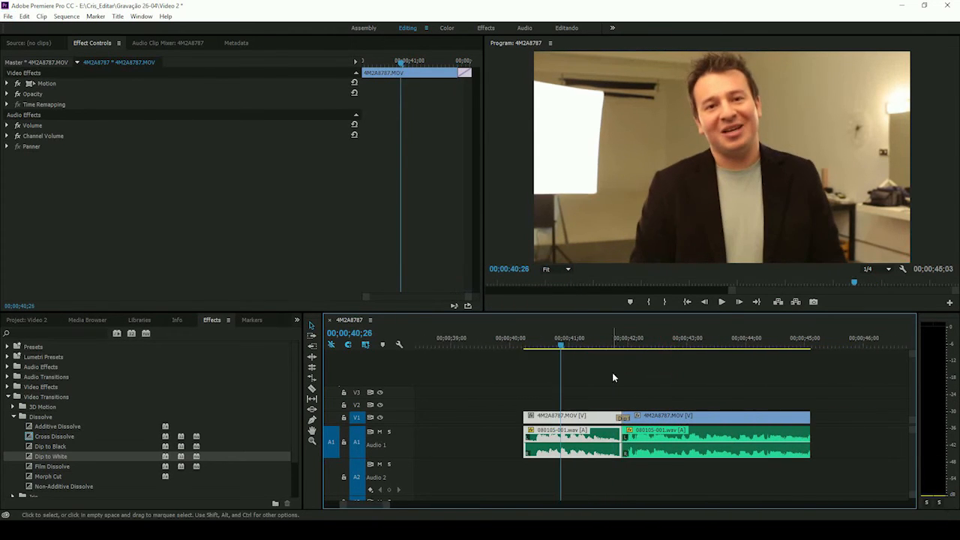
right_click(543, 423)
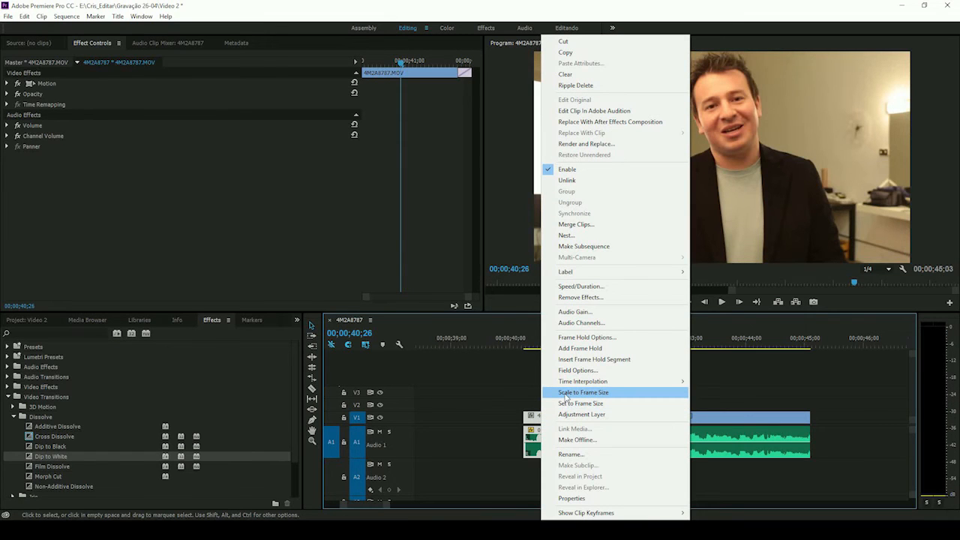
click(608, 395)
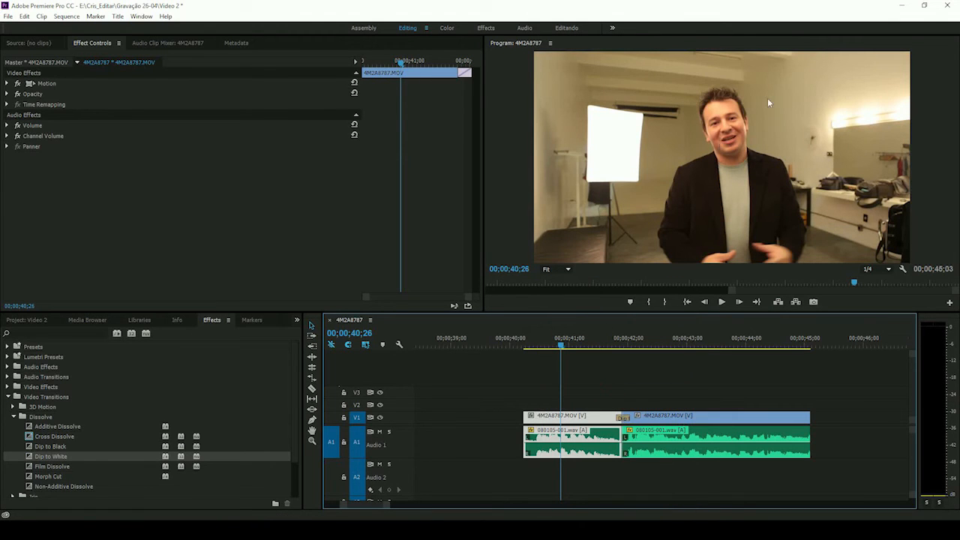
Step: Remove the Dip to White transition from the cut between the two joined segments
click(627, 418)
key(Delete)
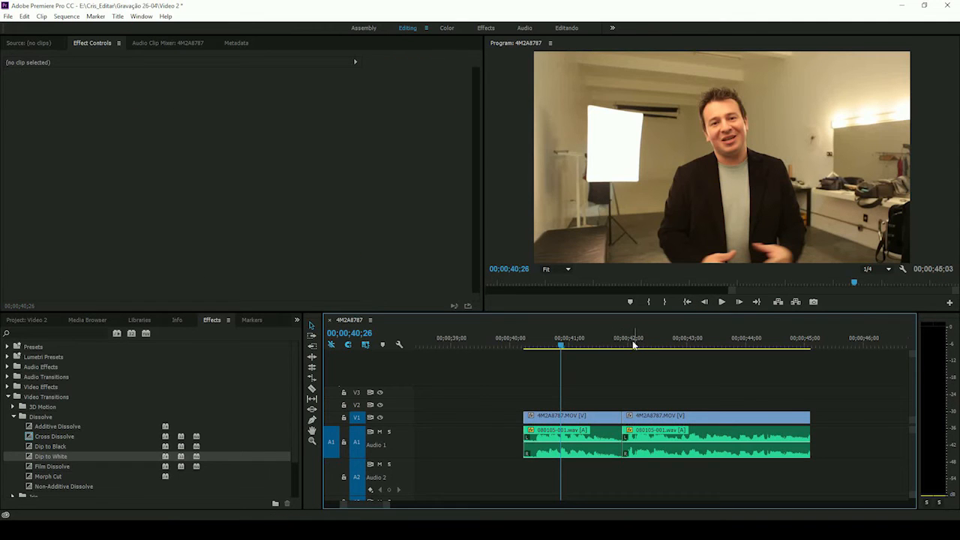
Step: Compare the two segments' framing by viewing frames at 00;00;42;06, 00;00;41;05 and 00;00;42;08
click(640, 345)
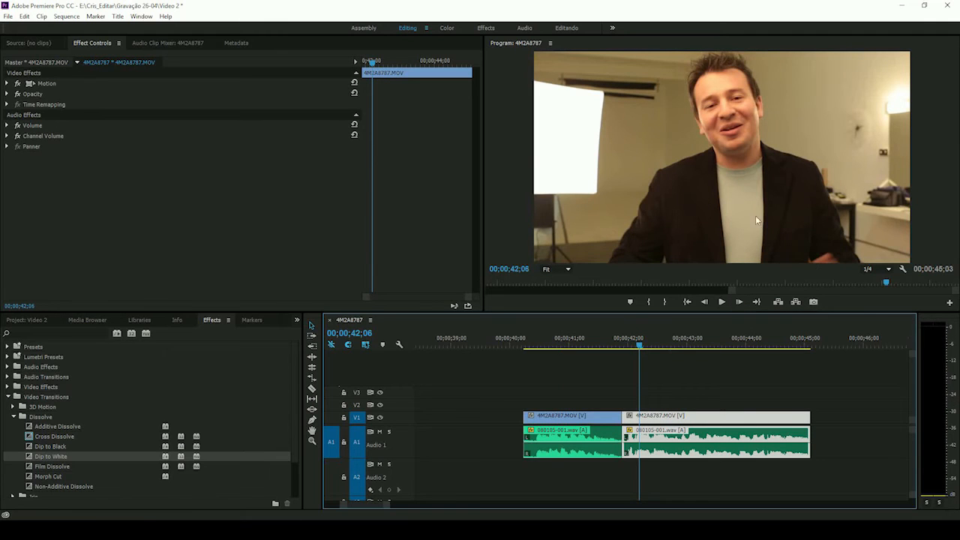
scroll(634, 387, down, 1)
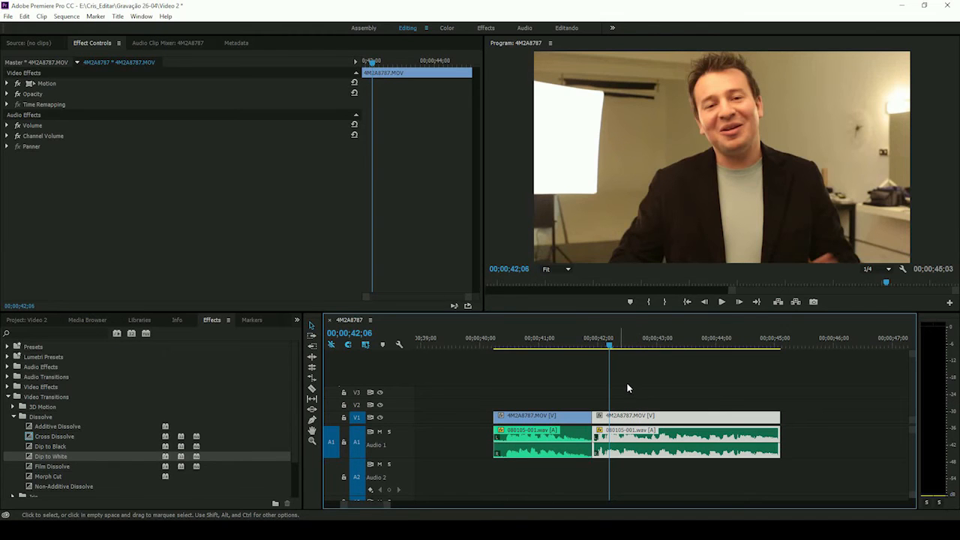
click(550, 345)
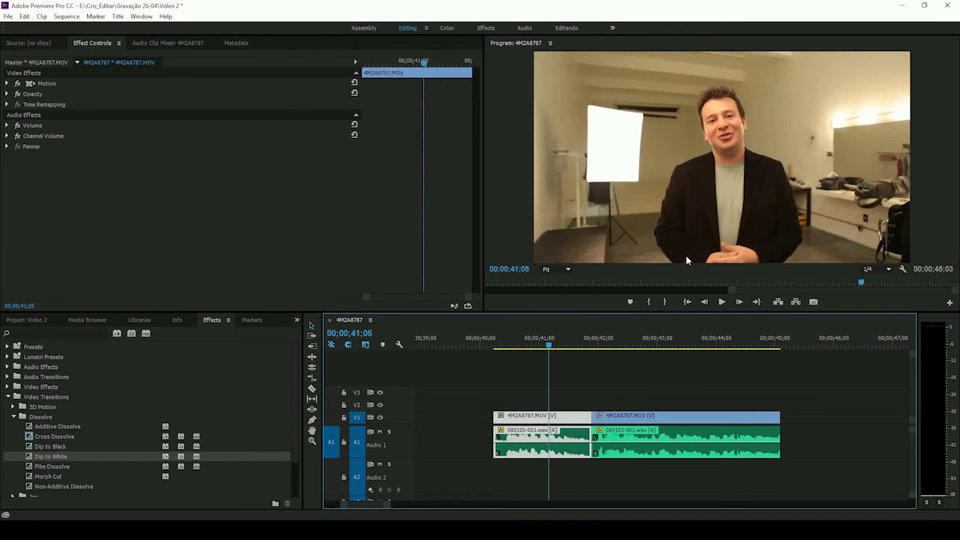
click(614, 343)
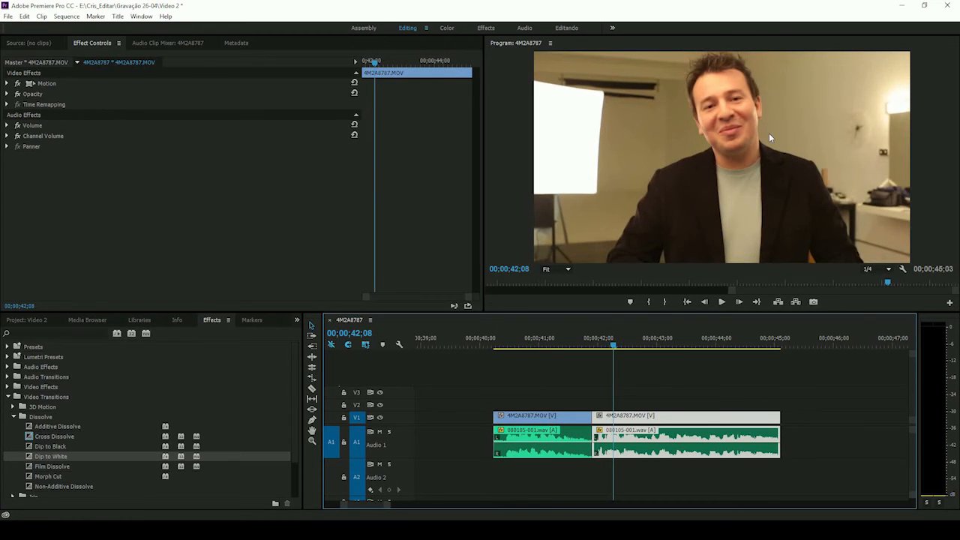
Step: Play the two joined segments from 00;00;40;09 to review the framing change at the cut
click(497, 343)
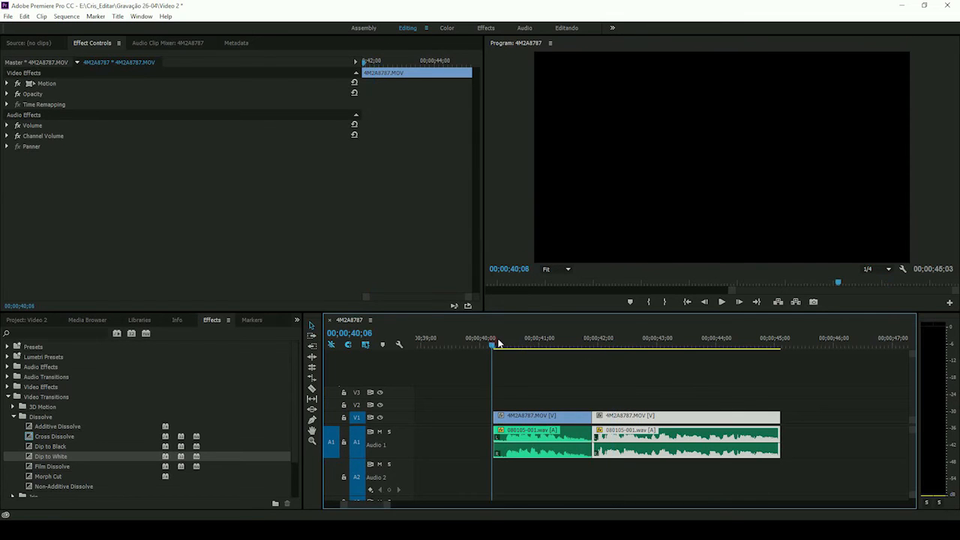
click(499, 343)
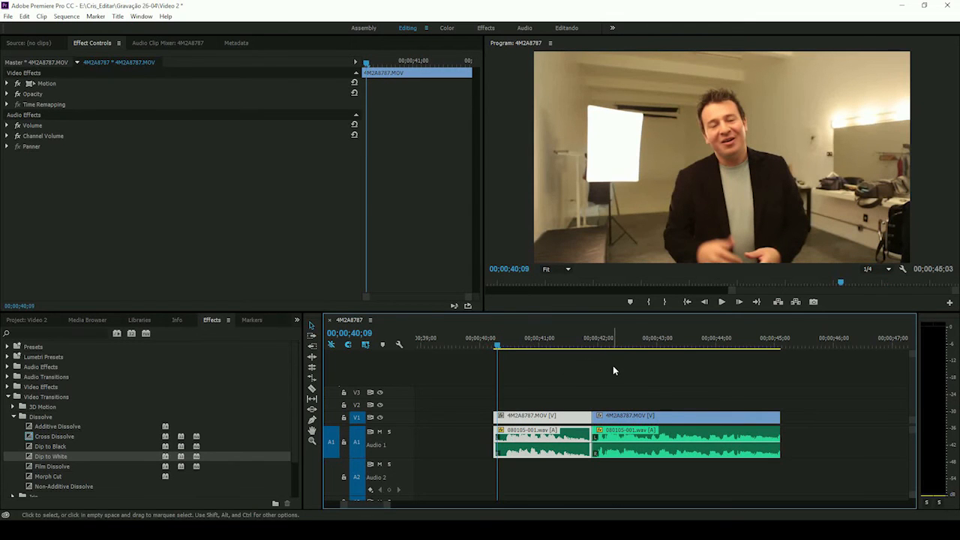
key(space)
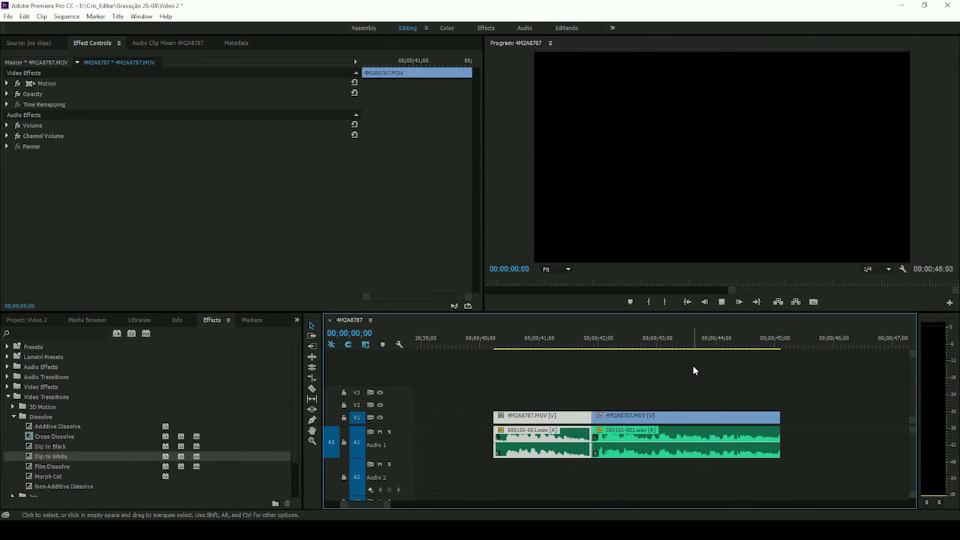
Step: Return the playhead to the first of the two joined segments, at 00;00;41;09, and show the cut up close
key(minus)
key(minus)
key(minus)
key(minus)
click(647, 353)
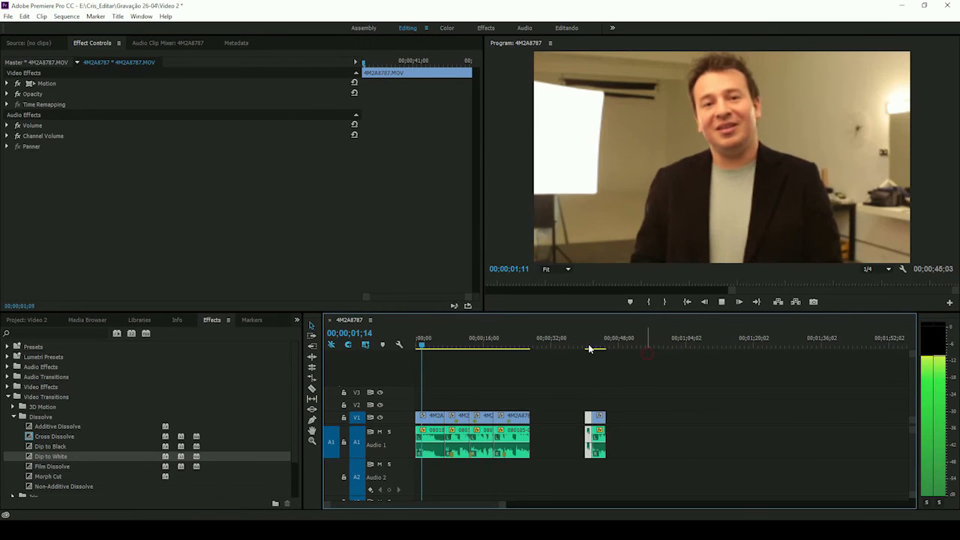
click(588, 347)
key(equal)
key(equal)
key(equal)
key(equal)
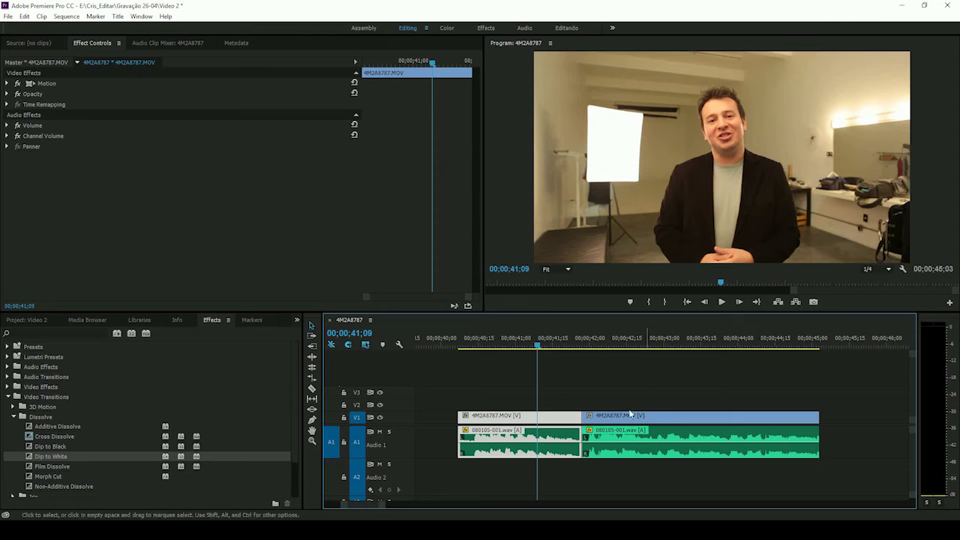
scroll(622, 421, up, 3)
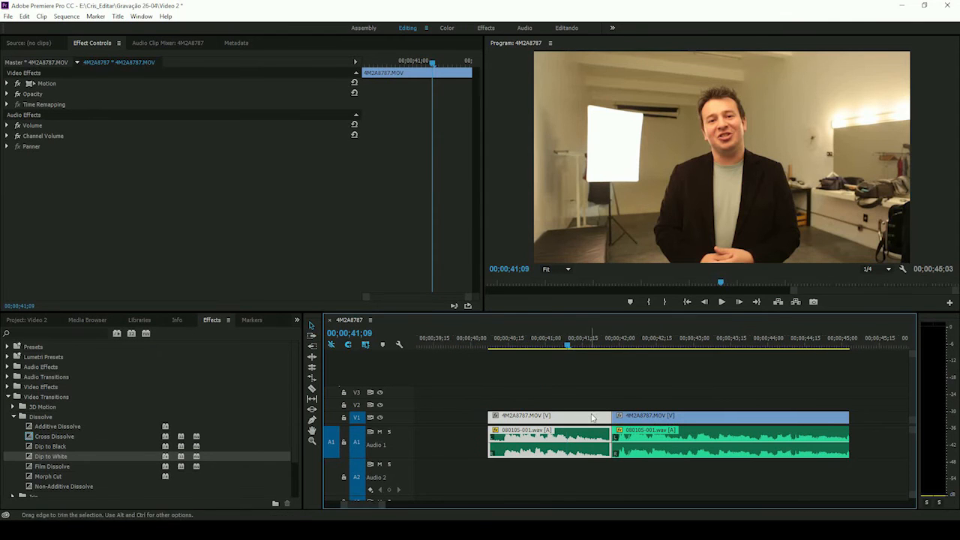
Step: Set the Motion position of the second, closely framed segment to 606, 439 to match the speaker's placement across the cut
click(667, 339)
scroll(672, 369, down, 4)
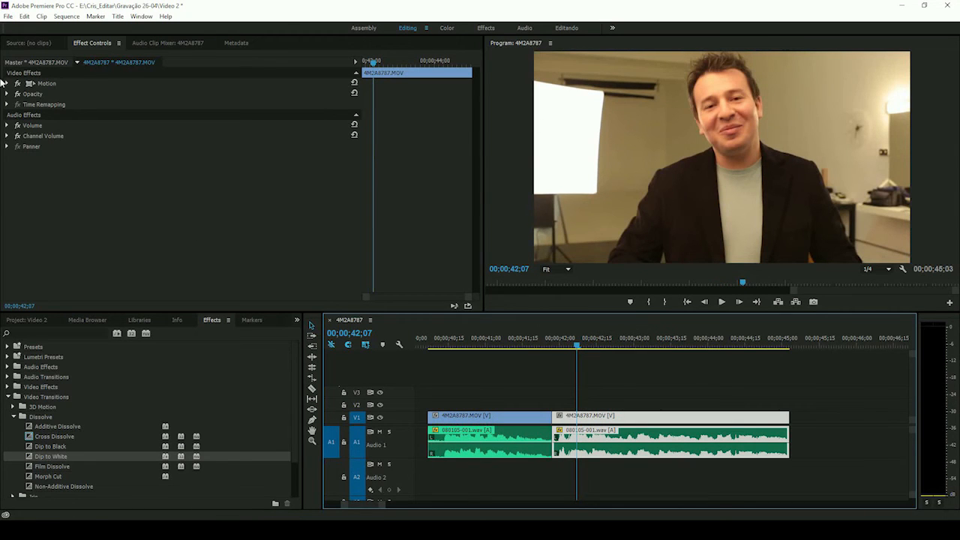
click(8, 83)
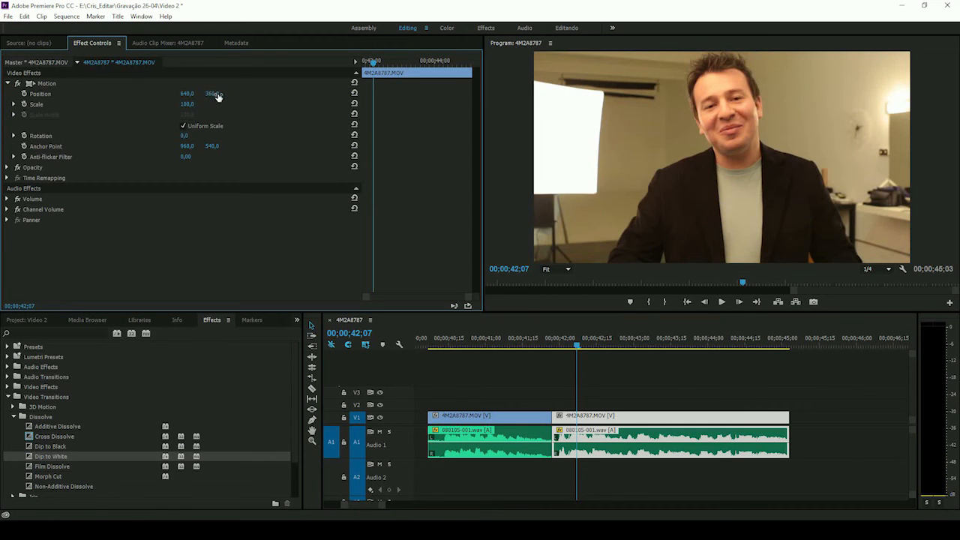
drag(212, 96, 171, 94)
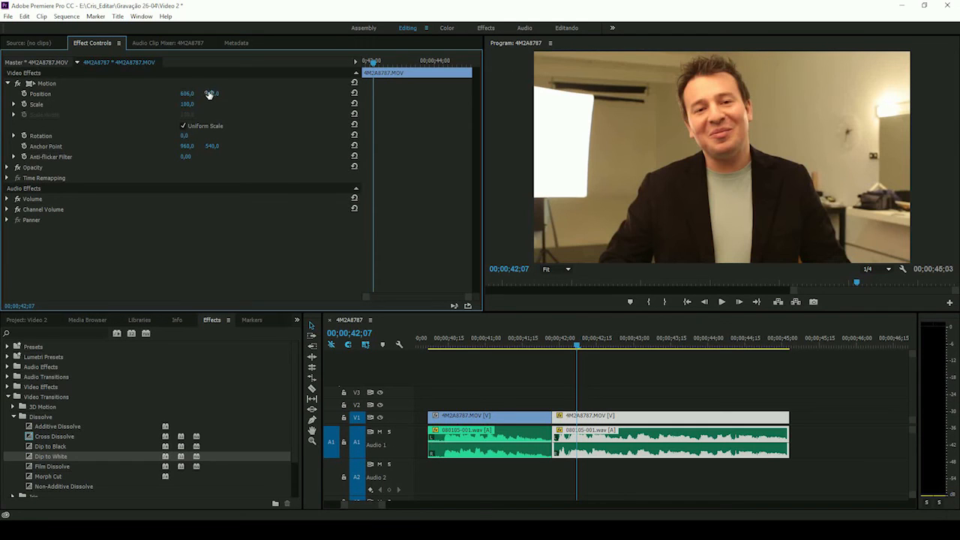
mouse_move(210, 94)
mouse_down()
mouse_move(347, 101)
mouse_move(240, 108)
mouse_move(214, 94)
mouse_up()
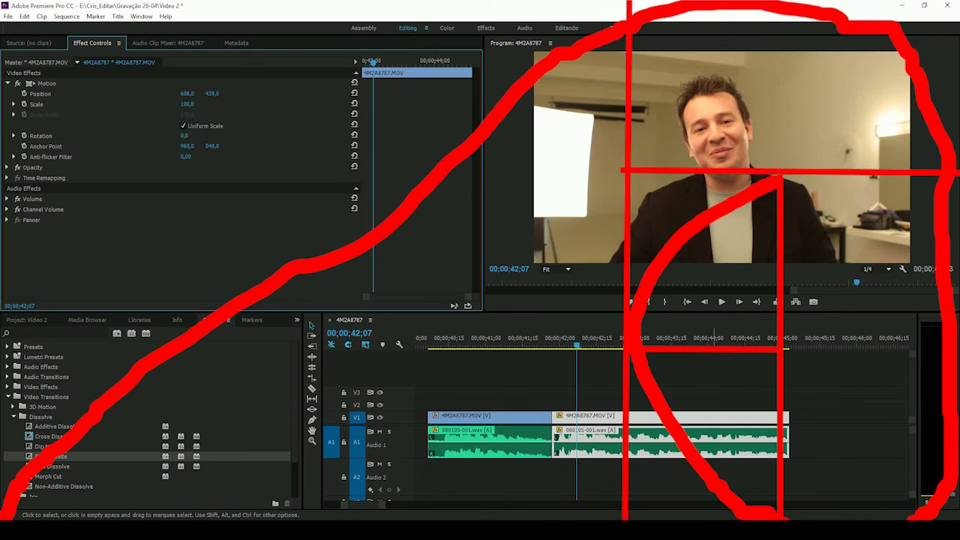
Step: Play the joined segments from 00;00;40;11 to review the repositioned close framing at the cut
scroll(710, 371, down, 3)
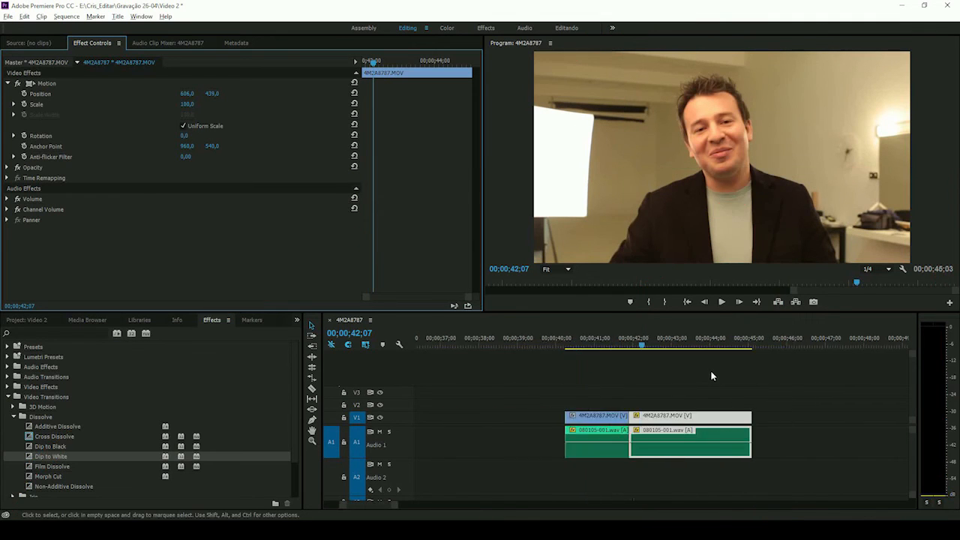
click(564, 344)
scroll(577, 371, up, 3)
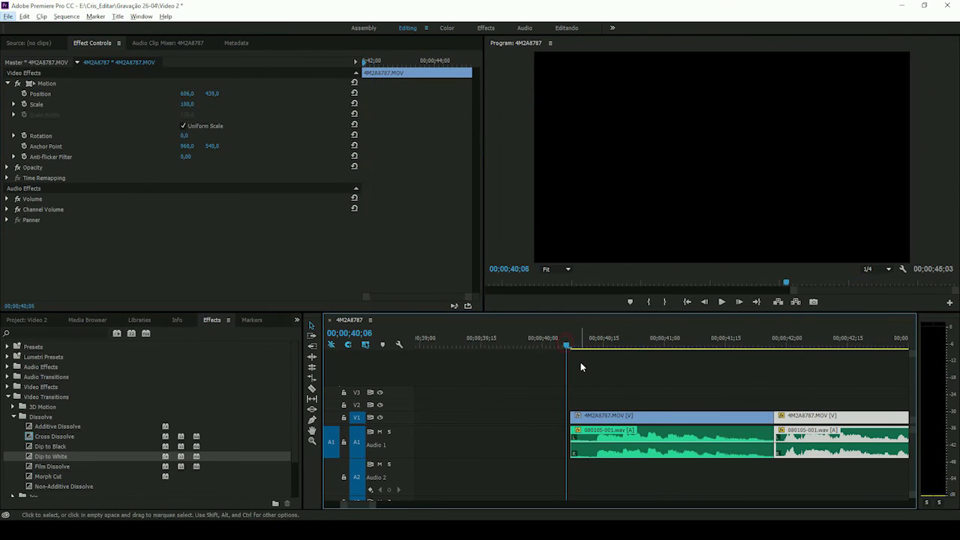
scroll(589, 360, down, 2)
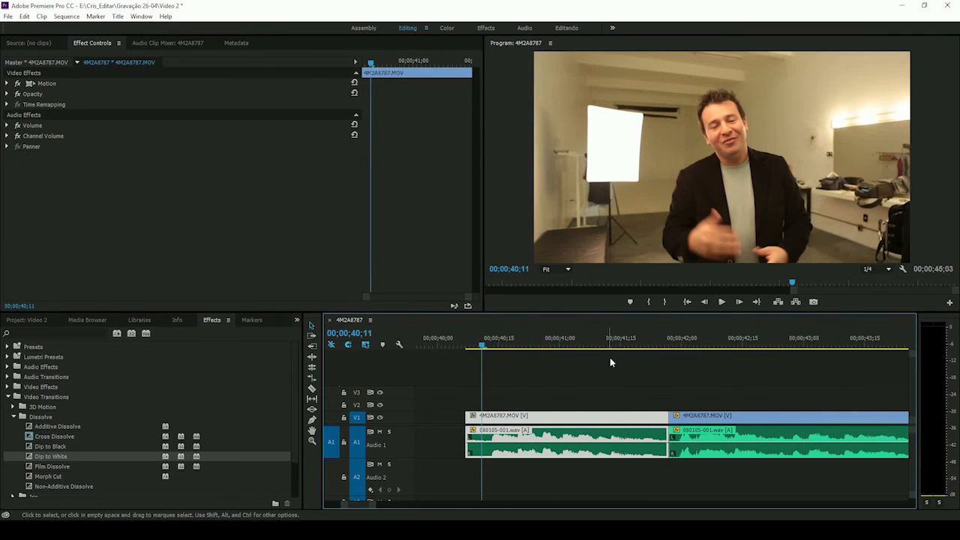
key(space)
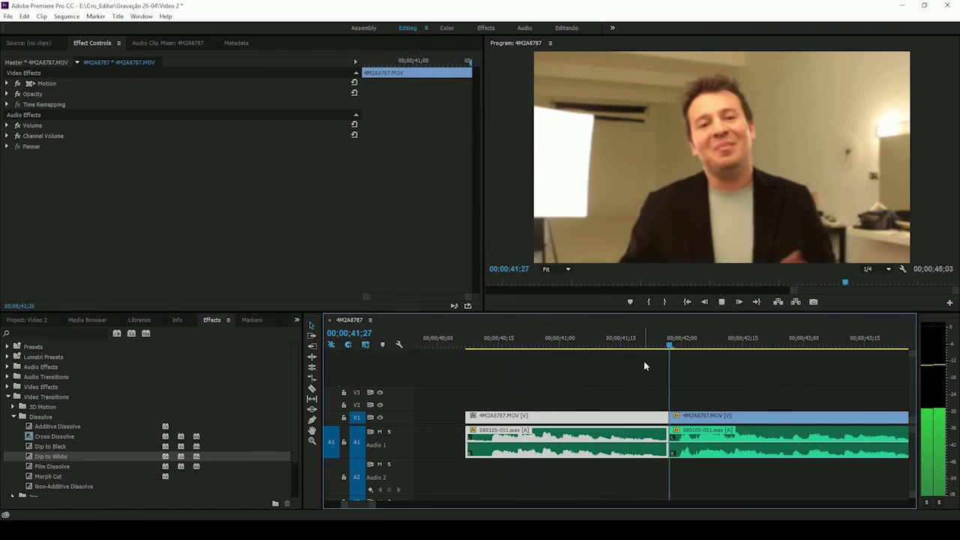
scroll(643, 367, down, 4)
scroll(622, 359, down, 5)
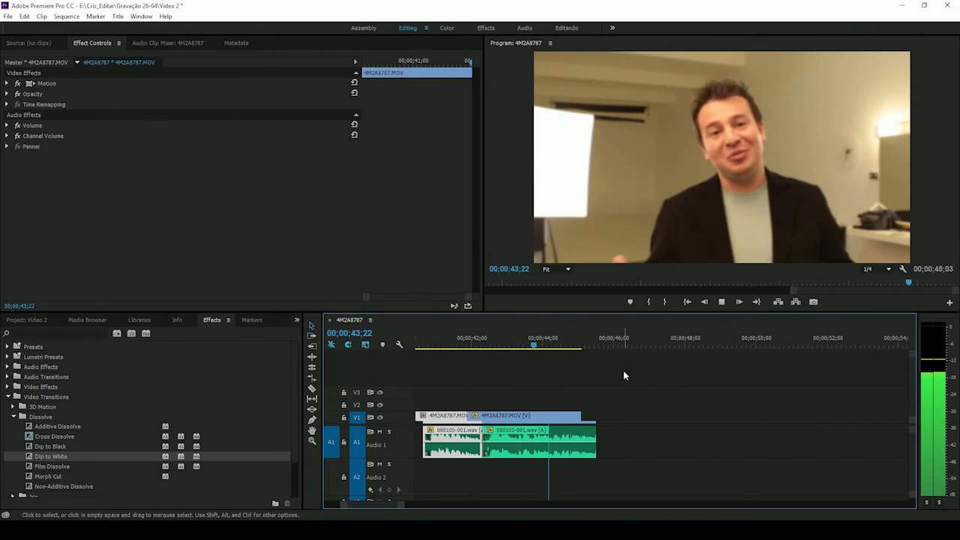
Step: Extend the end of the second, closely framed segment to about 00;00;50;06
click(582, 416)
scroll(660, 399, down, 8)
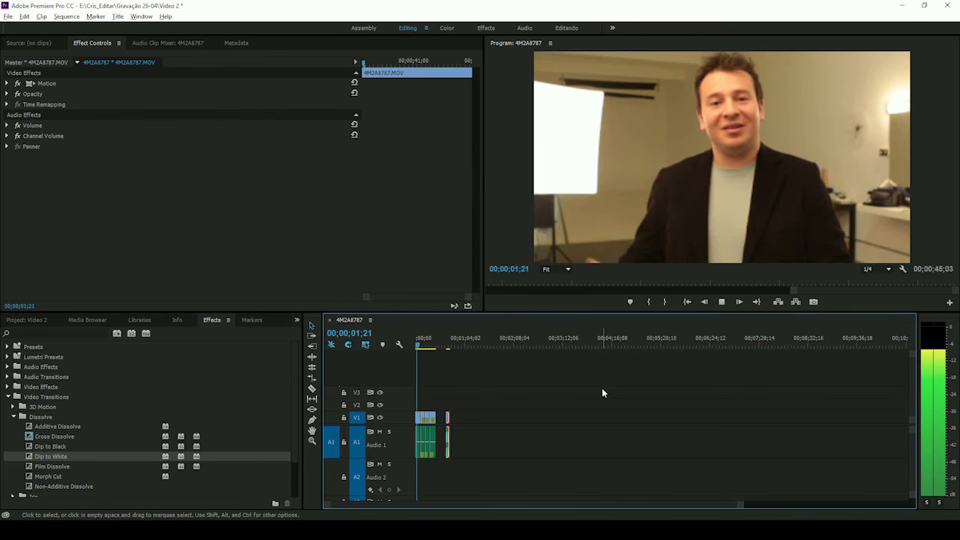
click(626, 383)
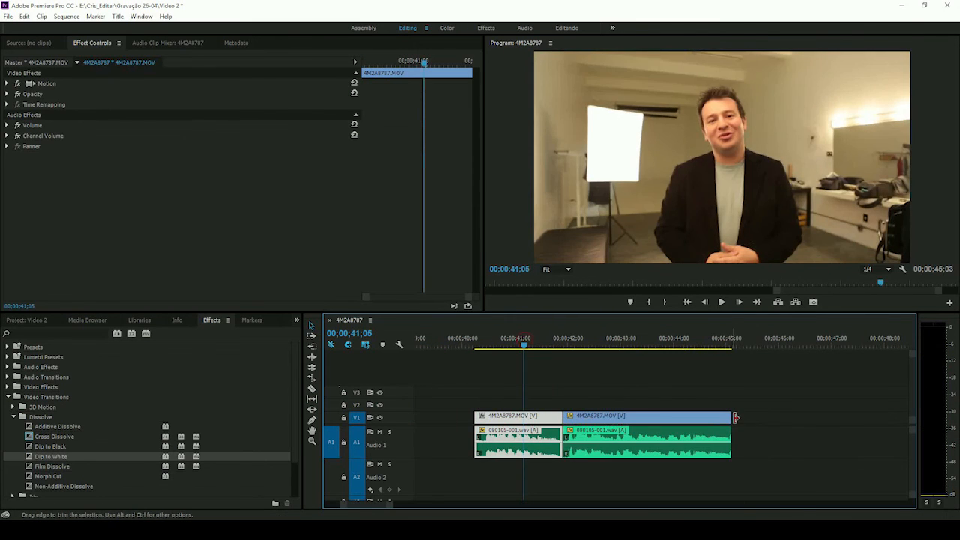
click(731, 417)
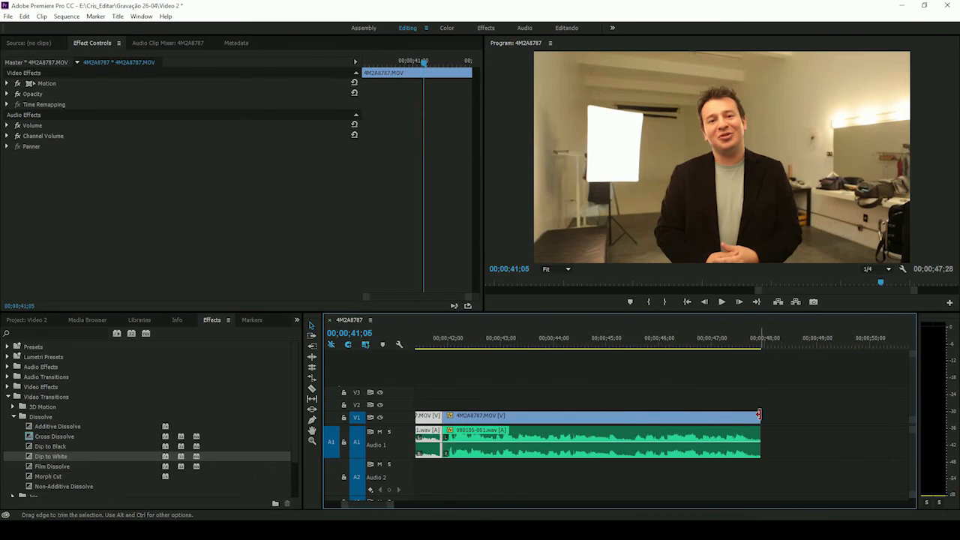
drag(760, 417, 811, 409)
scroll(810, 409, down, 2)
scroll(660, 395, up, 5)
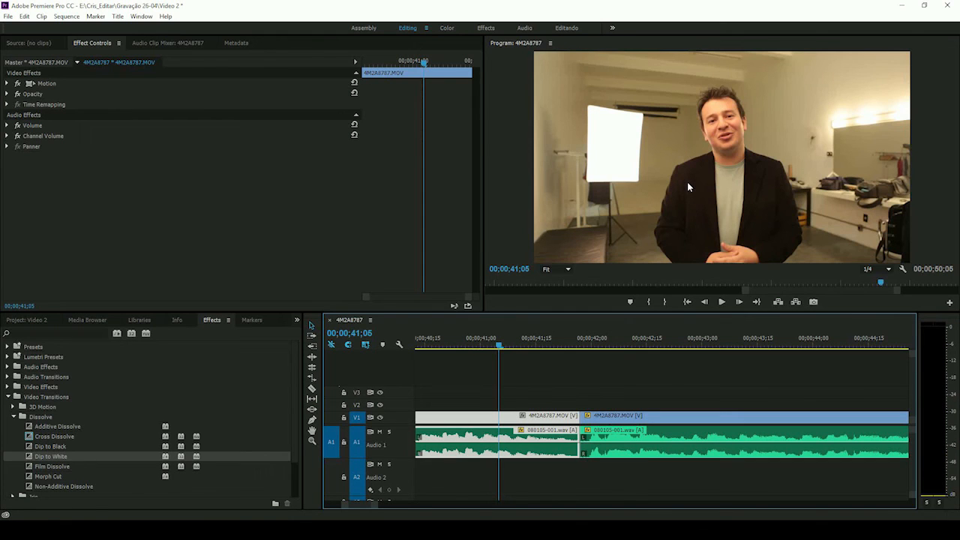
Step: Deselect the clips and play from 00;00;41;05 through the extended second segment to find a point for another cut
scroll(619, 377, down, 2)
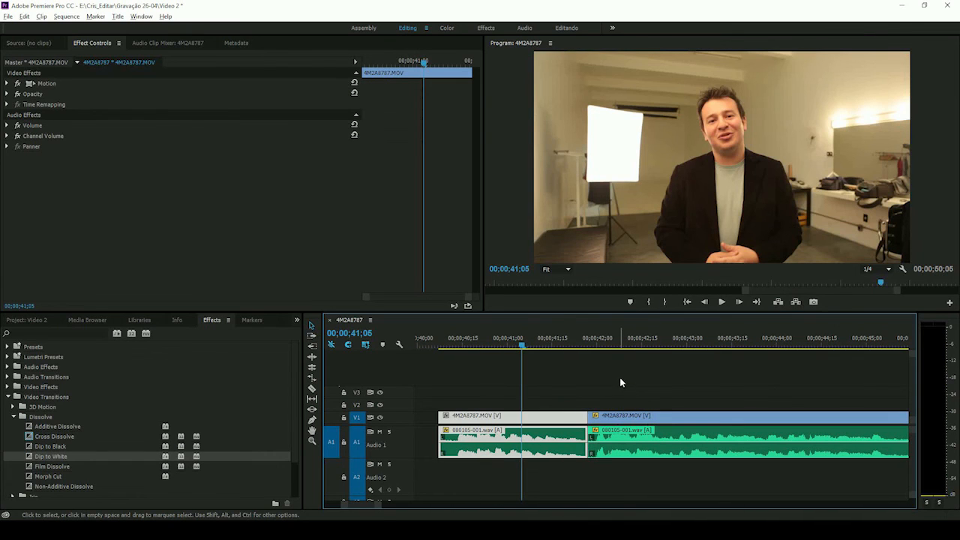
click(556, 366)
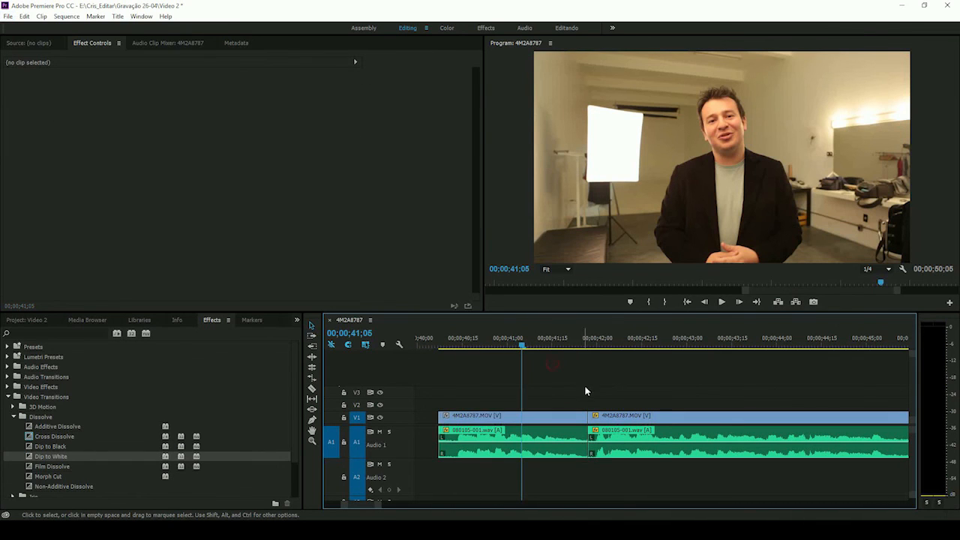
scroll(585, 385, down, 2)
key(space)
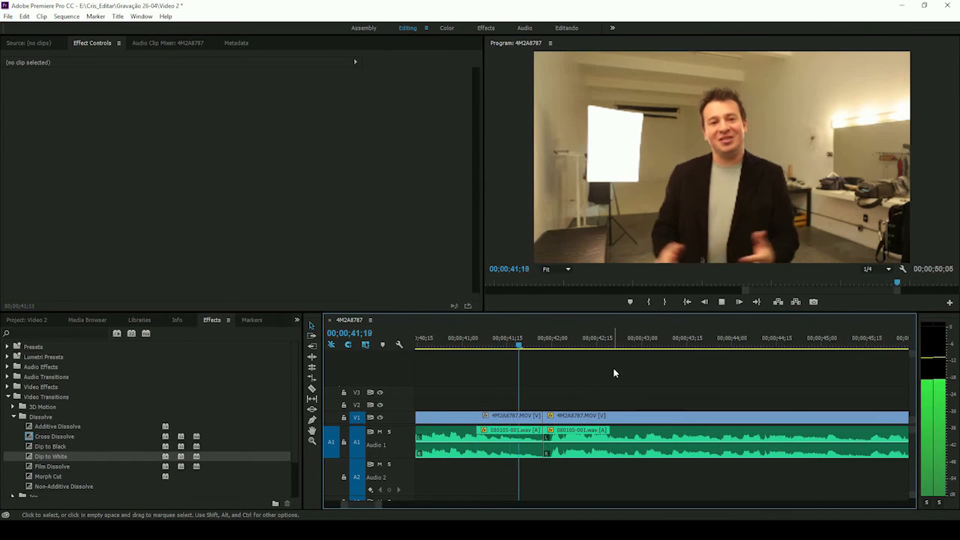
scroll(605, 372, down, 4)
scroll(604, 367, down, 2)
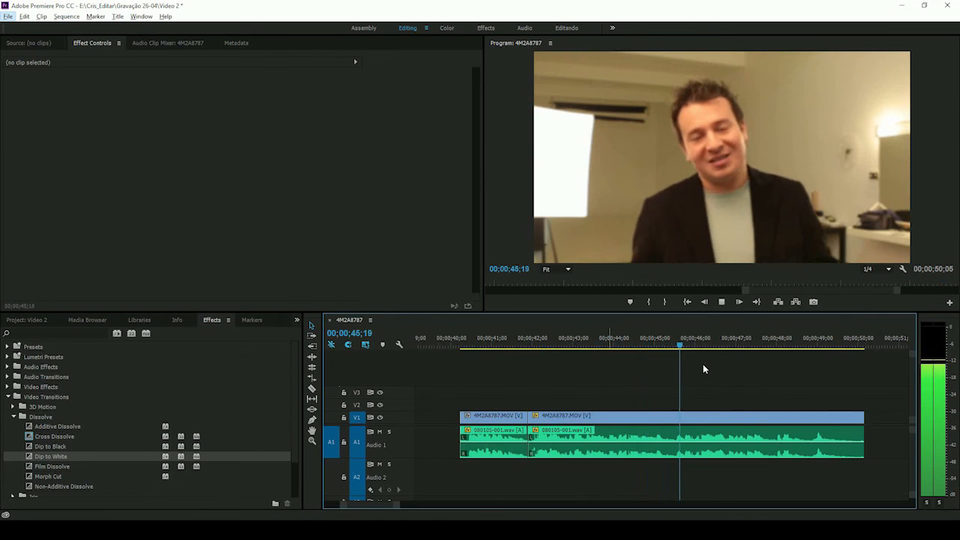
Step: Split the extended second segment, video and audio, at 00;00;45;24
click(687, 351)
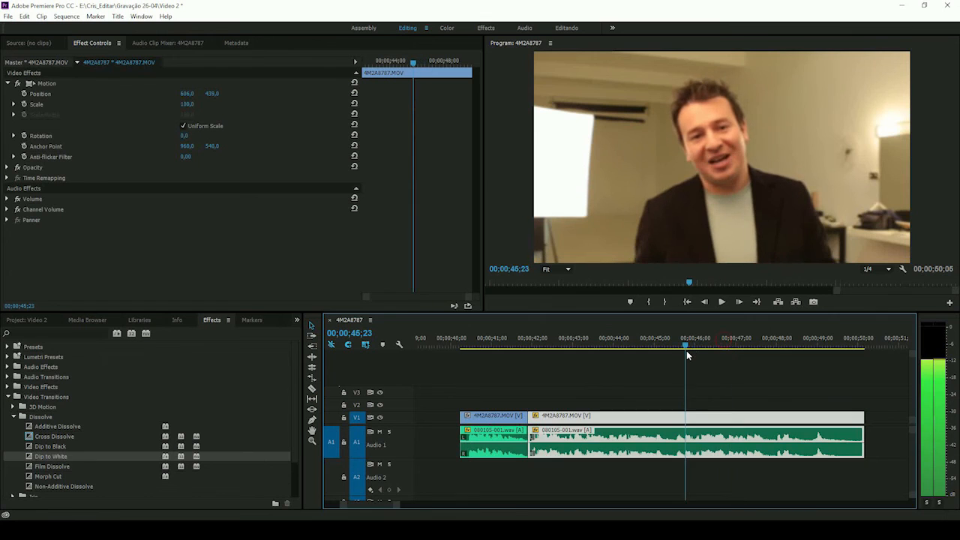
scroll(645, 353, down, 3)
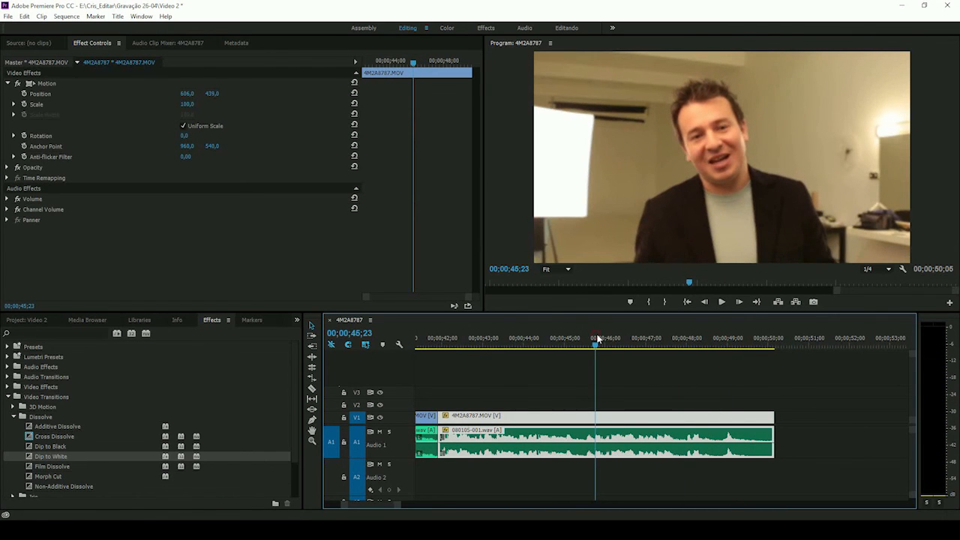
scroll(604, 378, up, 4)
scroll(578, 383, up, 2)
key(Right)
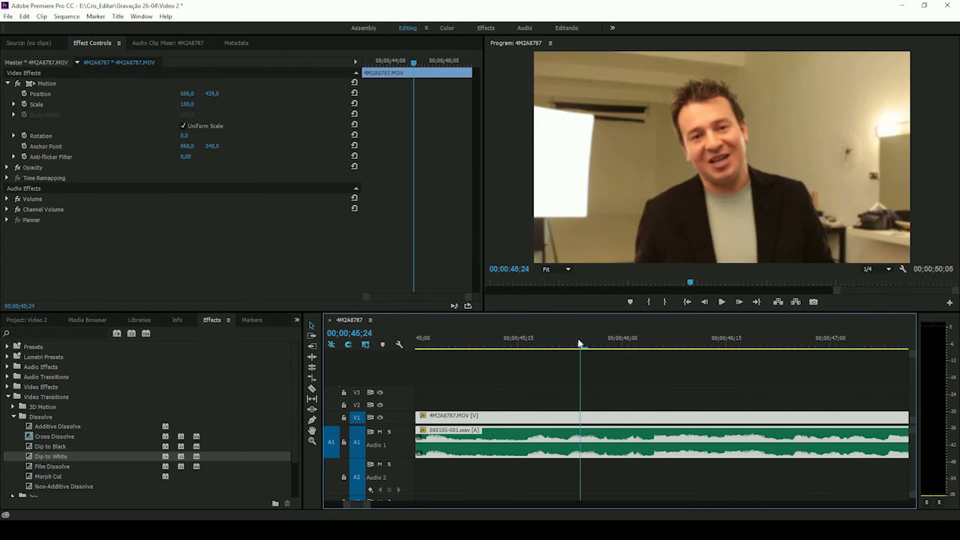
key(ctrl+k)
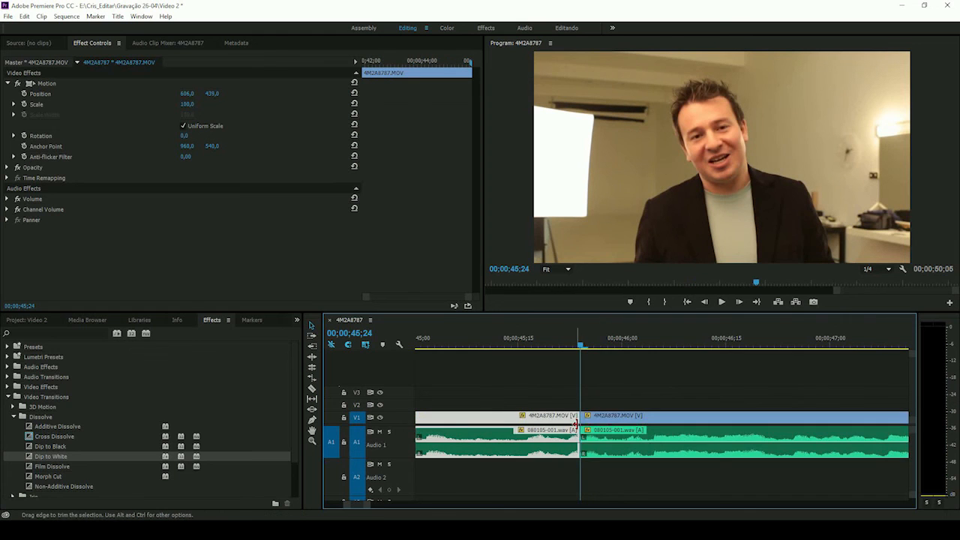
Step: Apply Set to Frame Size to the new third segment and reset its Motion settings for centred wide framing
scroll(587, 383, down, 2)
drag(585, 348, 599, 347)
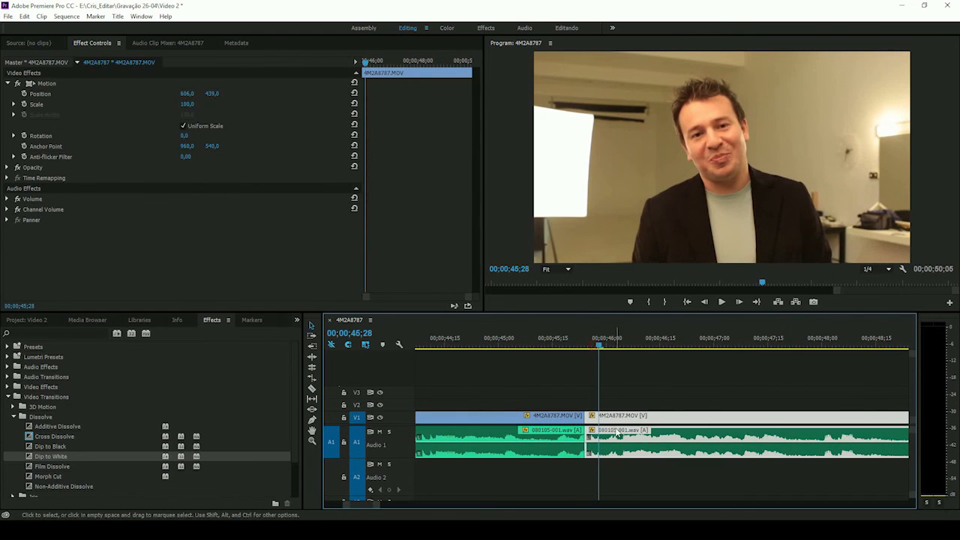
right_click(617, 420)
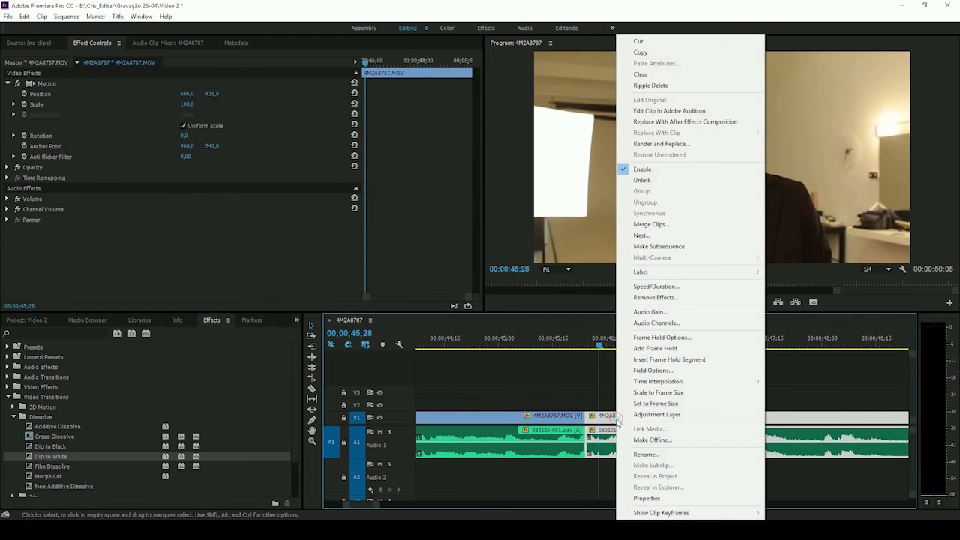
click(658, 406)
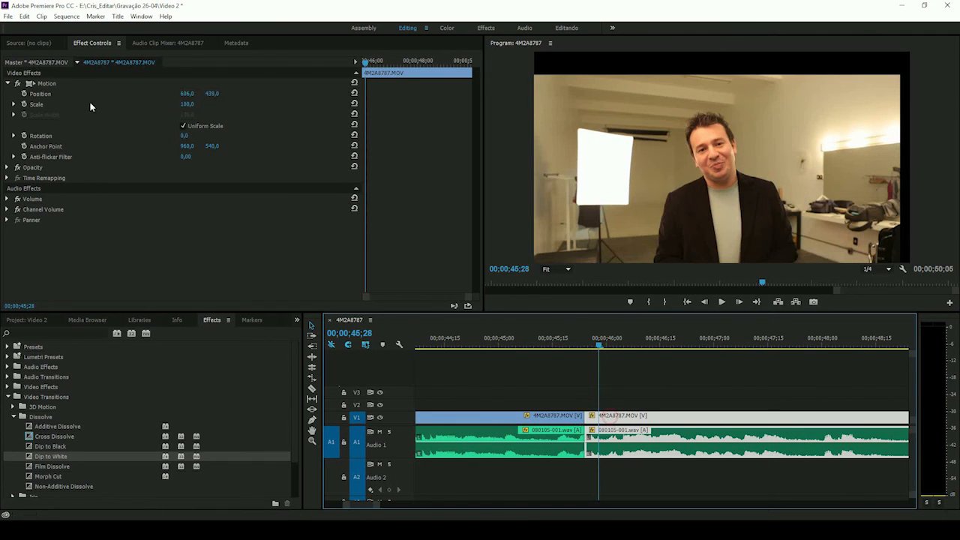
click(117, 83)
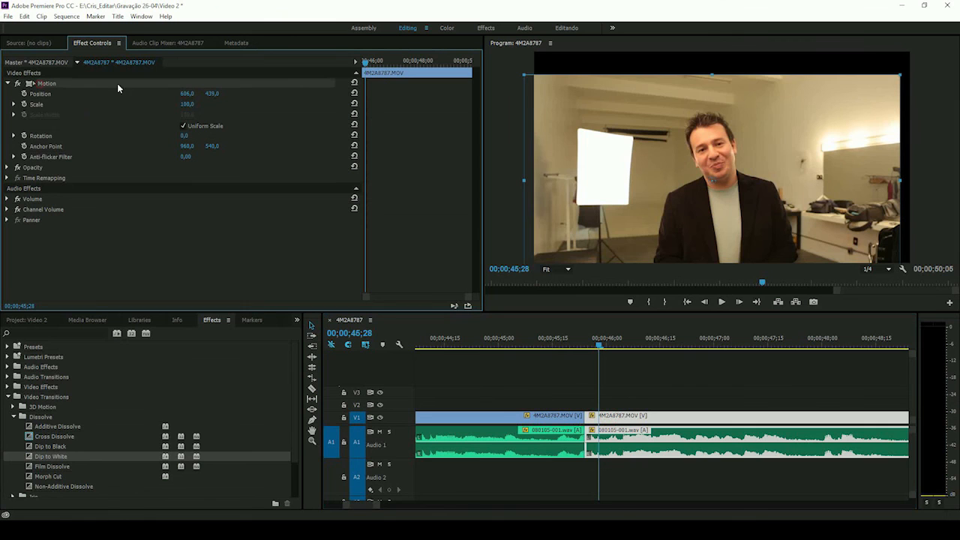
click(354, 83)
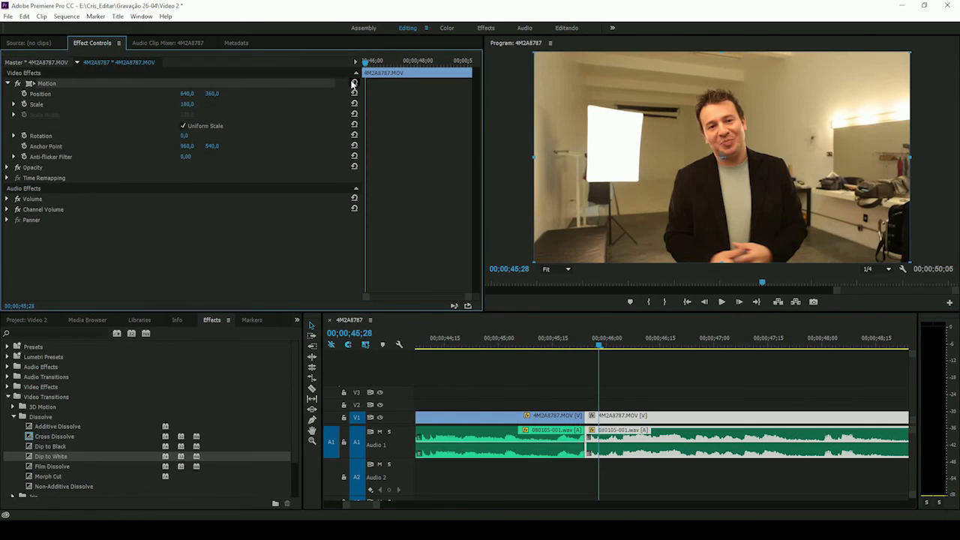
Step: Play across the new cut to the wide framing, and trim the third segment's end to about 00;00;48;24
scroll(654, 407, down, 2)
click(562, 344)
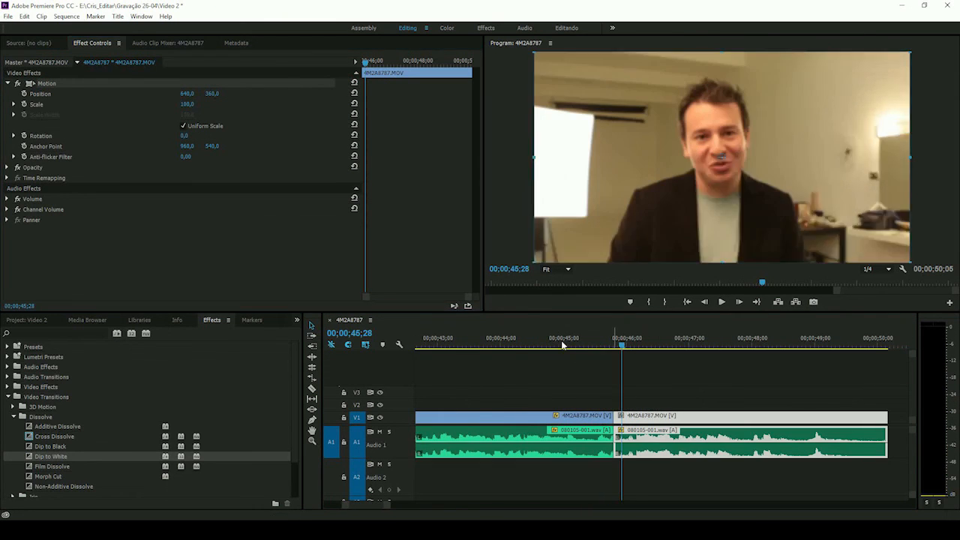
scroll(610, 383, down, 1)
key(space)
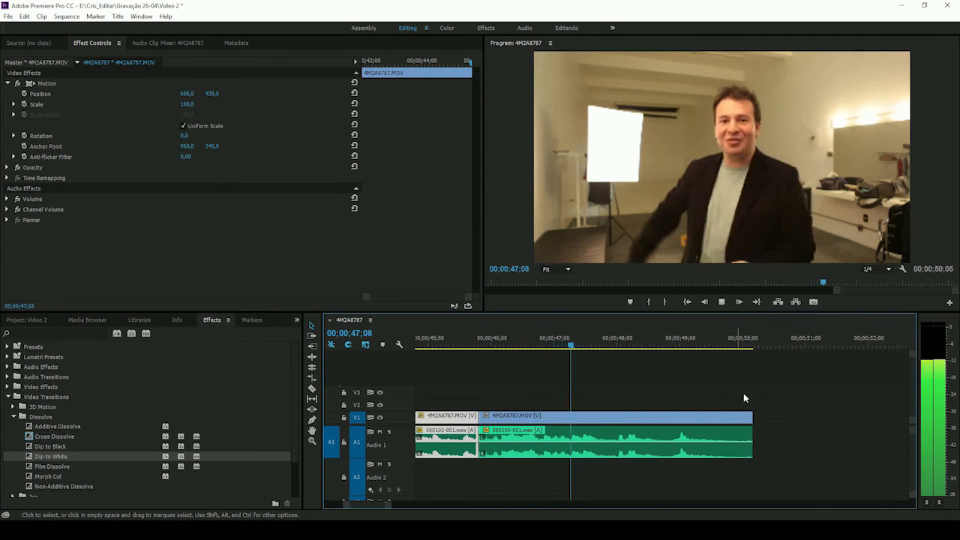
drag(750, 417, 664, 421)
scroll(759, 418, up, 5)
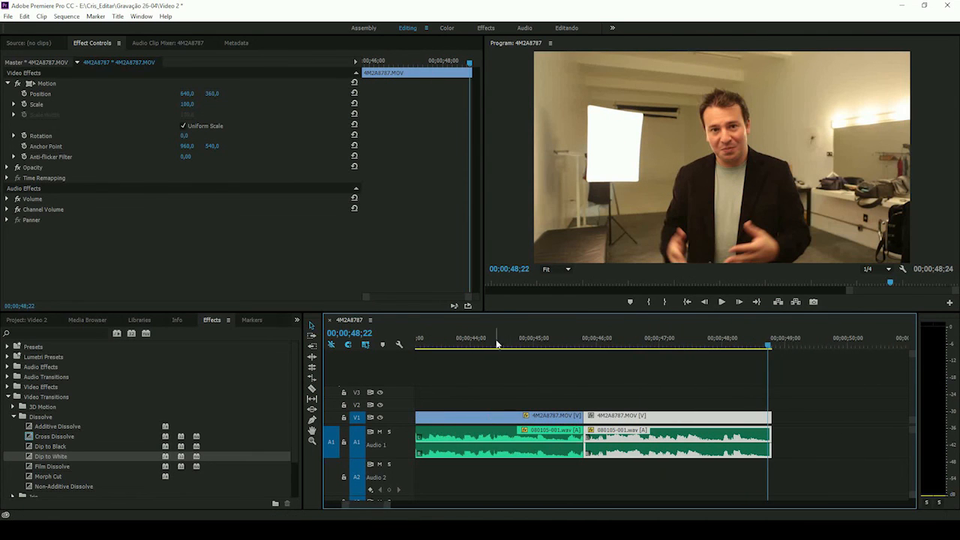
Step: Play from 00;00;44;12 to the end to review the switch from close to wide framing
click(496, 343)
scroll(619, 383, up, 3)
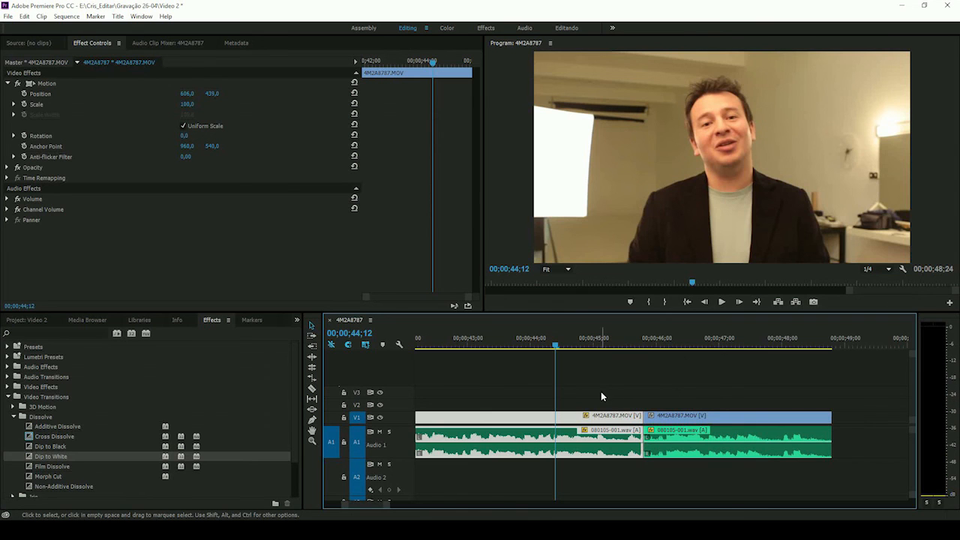
scroll(598, 391, down, 1)
key(space)
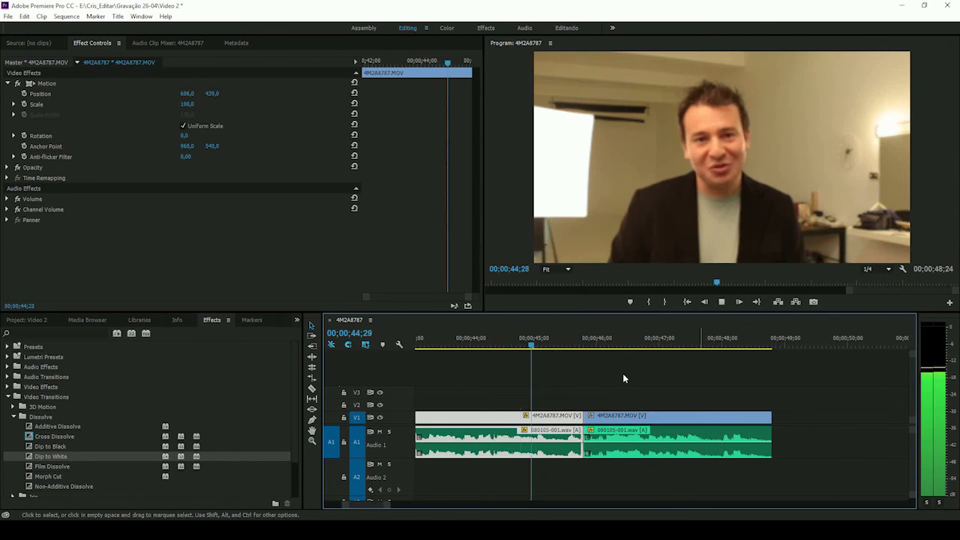
scroll(728, 378, down, 2)
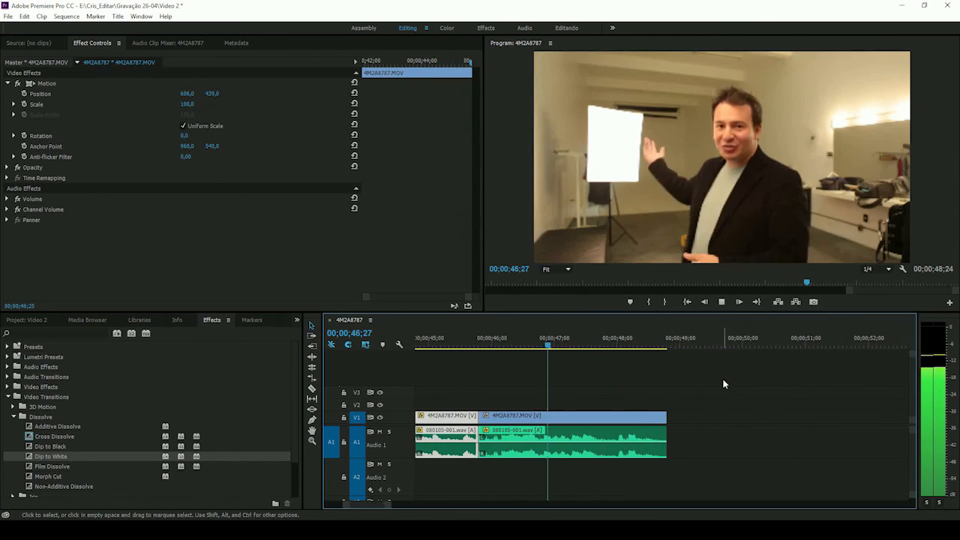
scroll(694, 391, down, 3)
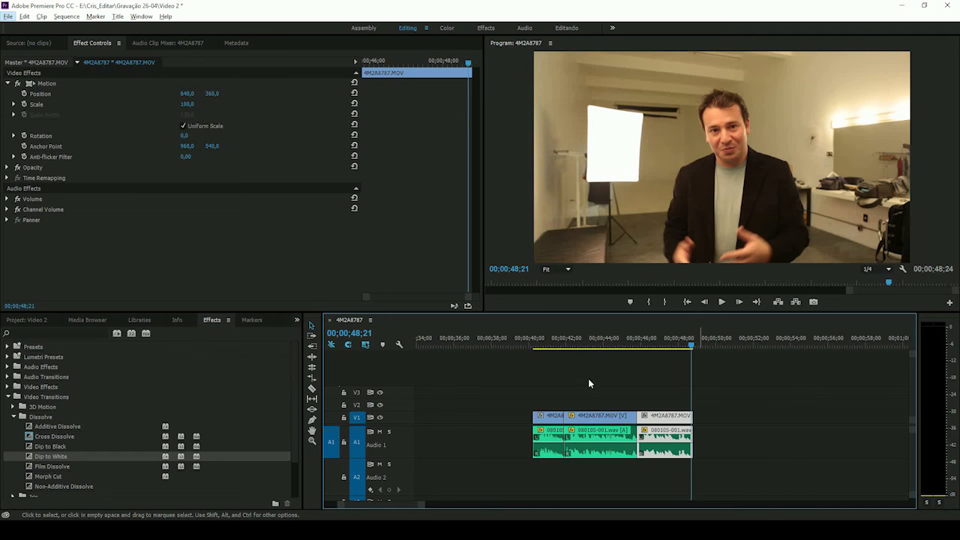
Step: Return the playhead to 00;00;41;20 in the first segment and show all three joined segments with nothing selected
click(561, 341)
scroll(568, 382, up, 6)
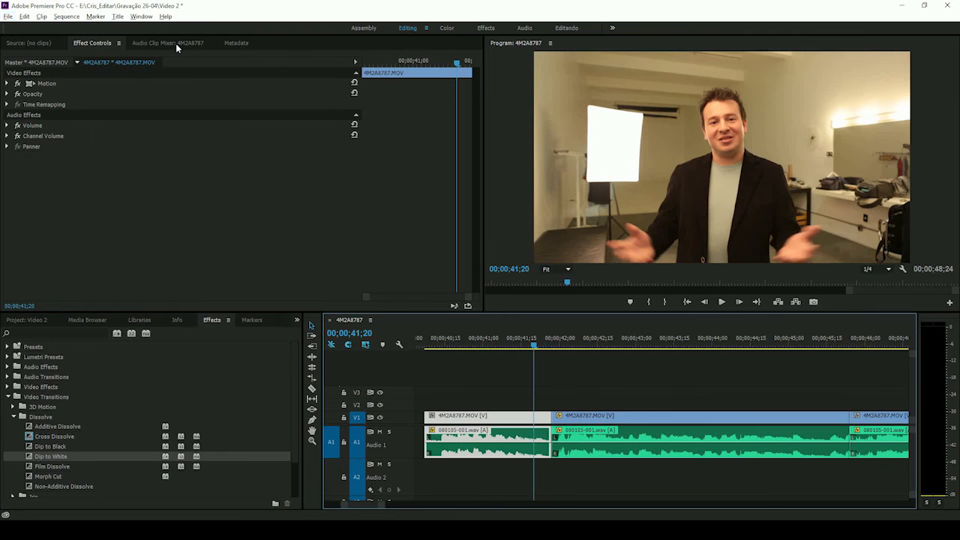
click(515, 399)
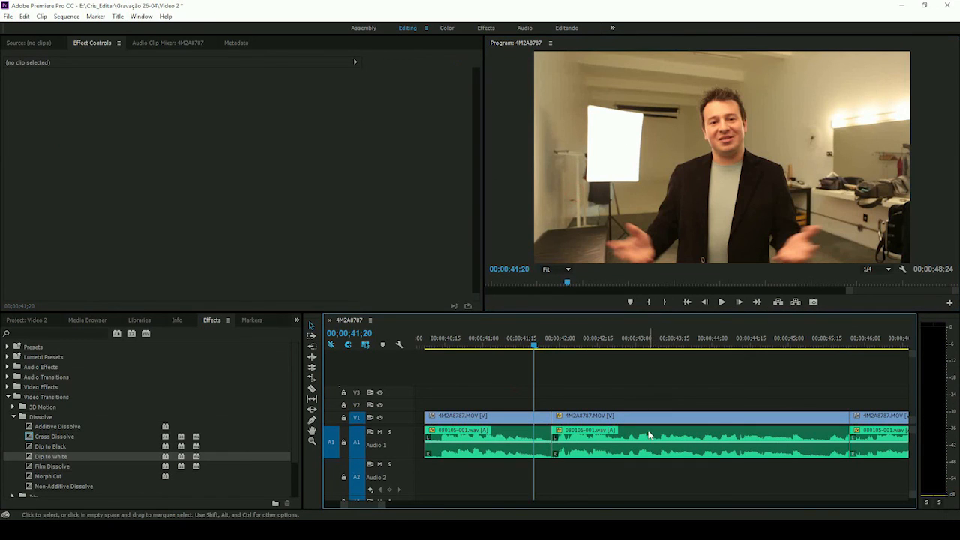
scroll(634, 397, down, 1)
scroll(635, 396, down, 4)
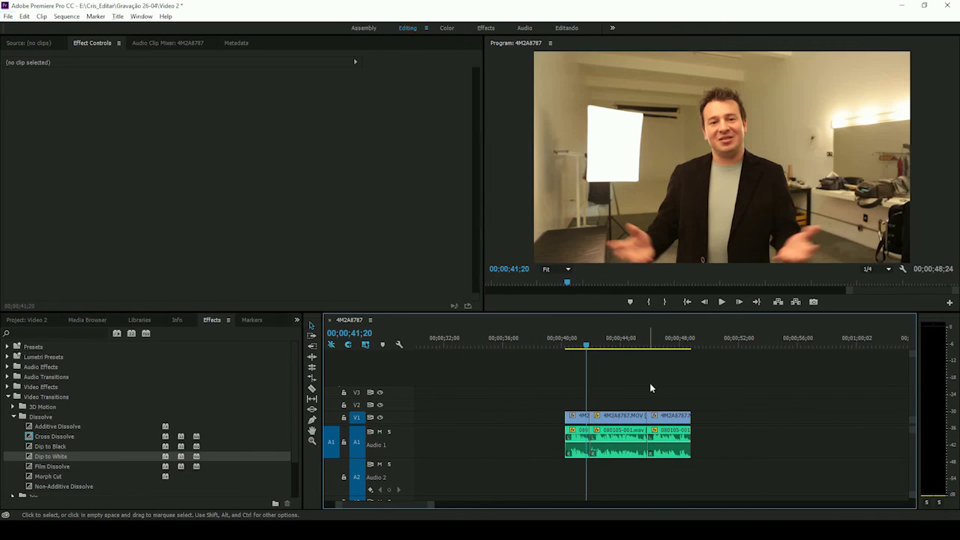
scroll(650, 384, down, 1)
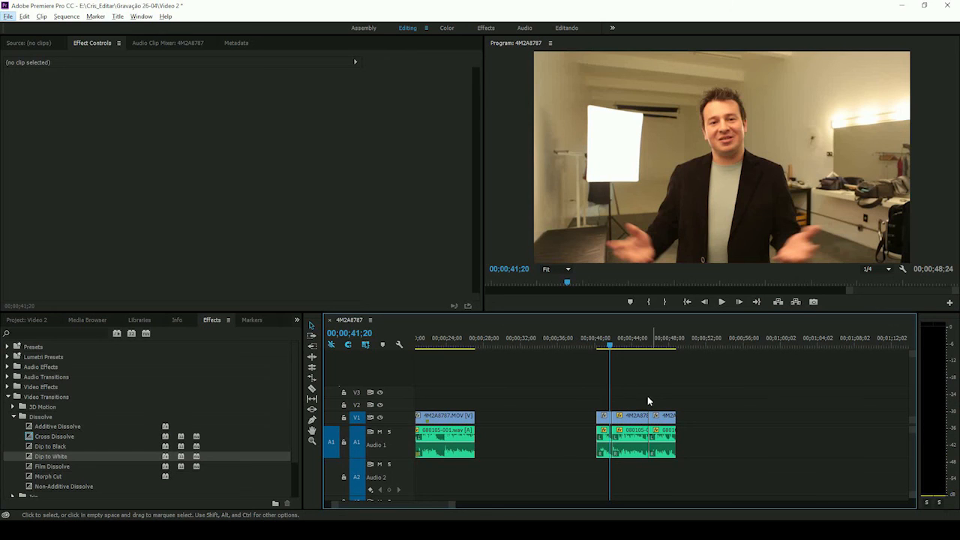
scroll(649, 394, up, 1)
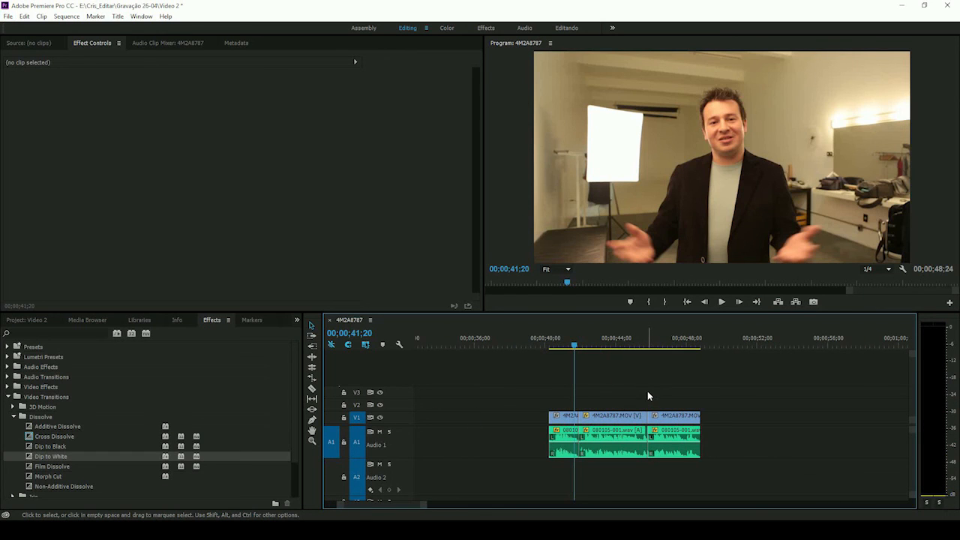